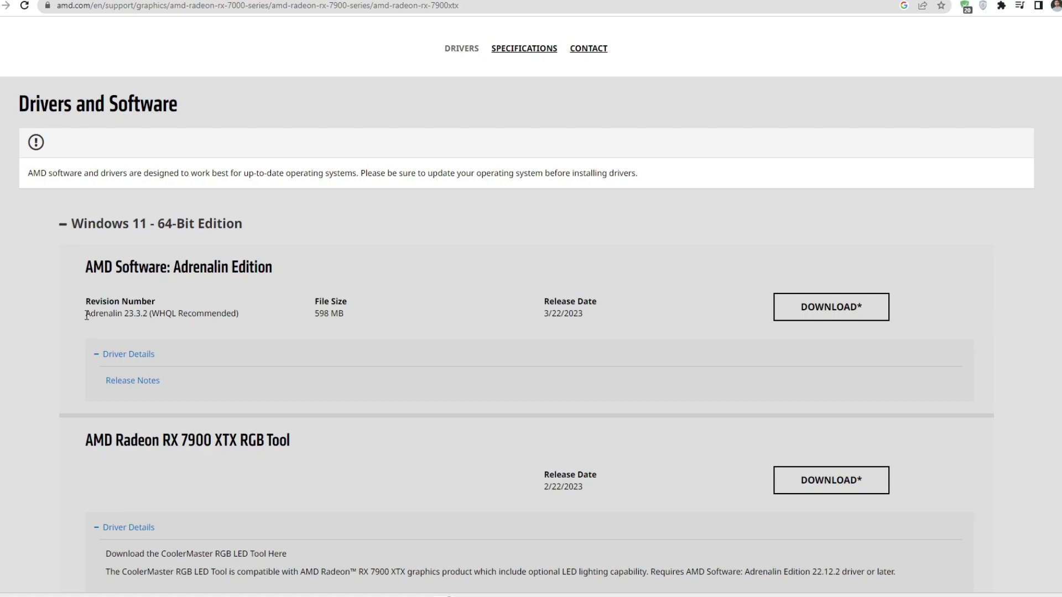
# Highlight the Adrenalin 23.3.2 version number, then launch AMD Radeon Software from the desktop.
pyautogui.moveTo(86, 315); pyautogui.dragTo(148, 313)
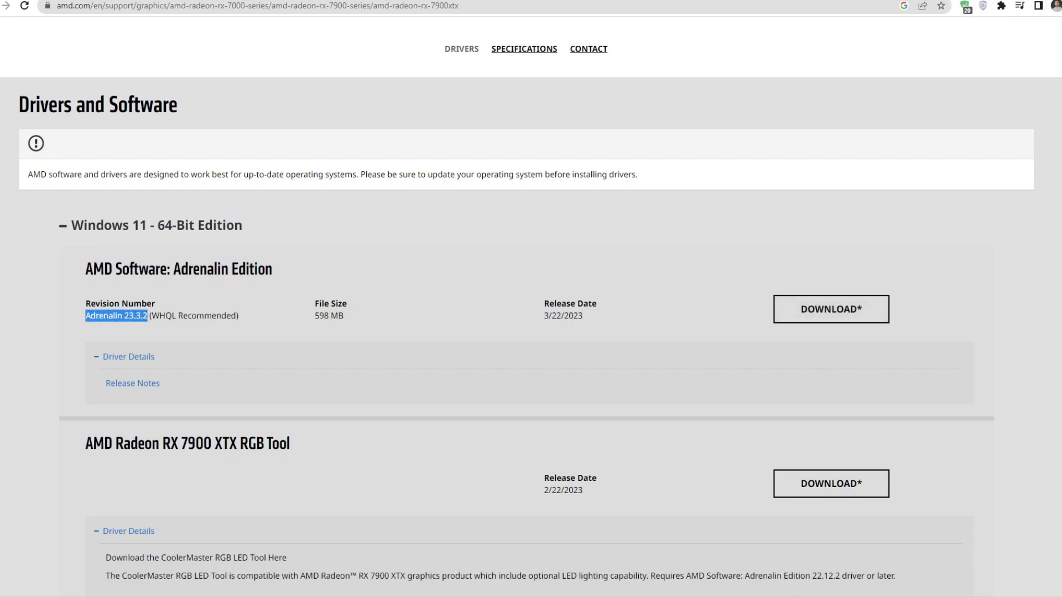
pyautogui.click(691, 328)
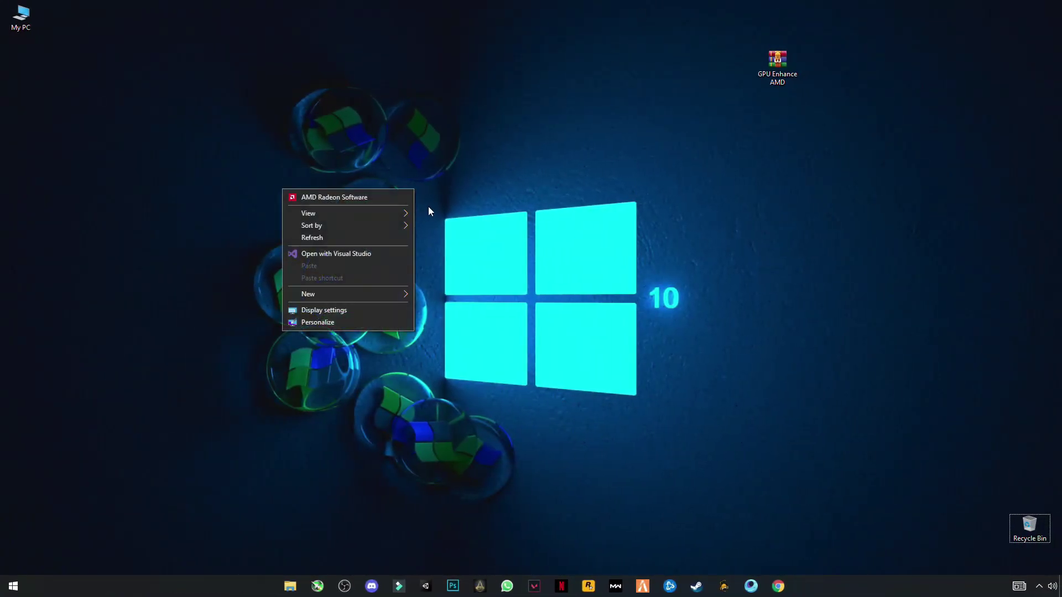
pyautogui.click(365, 195)
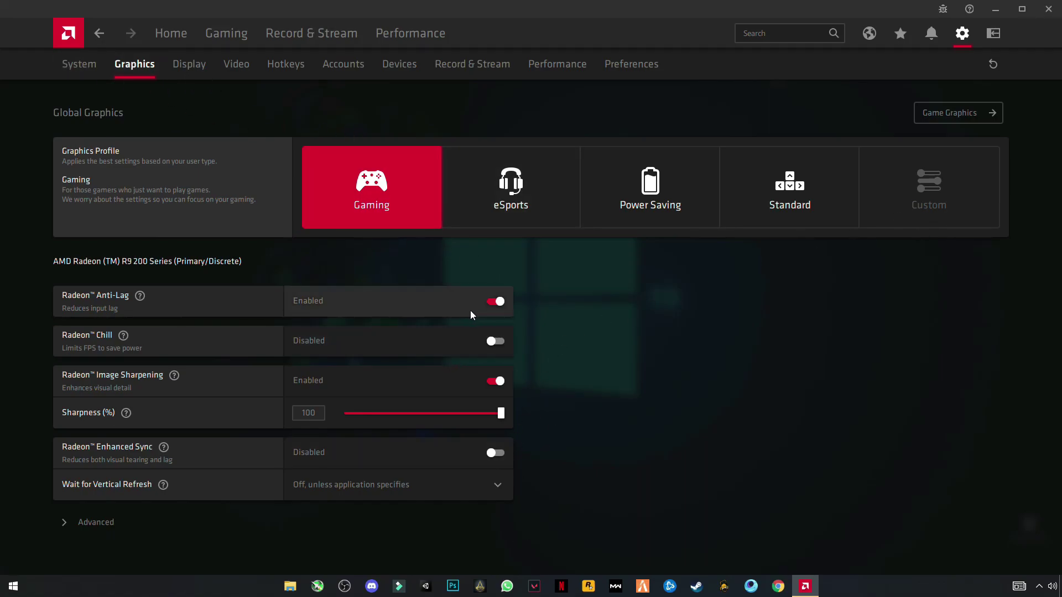
# Turn off Radeon Anti-Lag and Radeon Image Sharpening, then expand the Advanced graphics options.
pyautogui.click(492, 303)
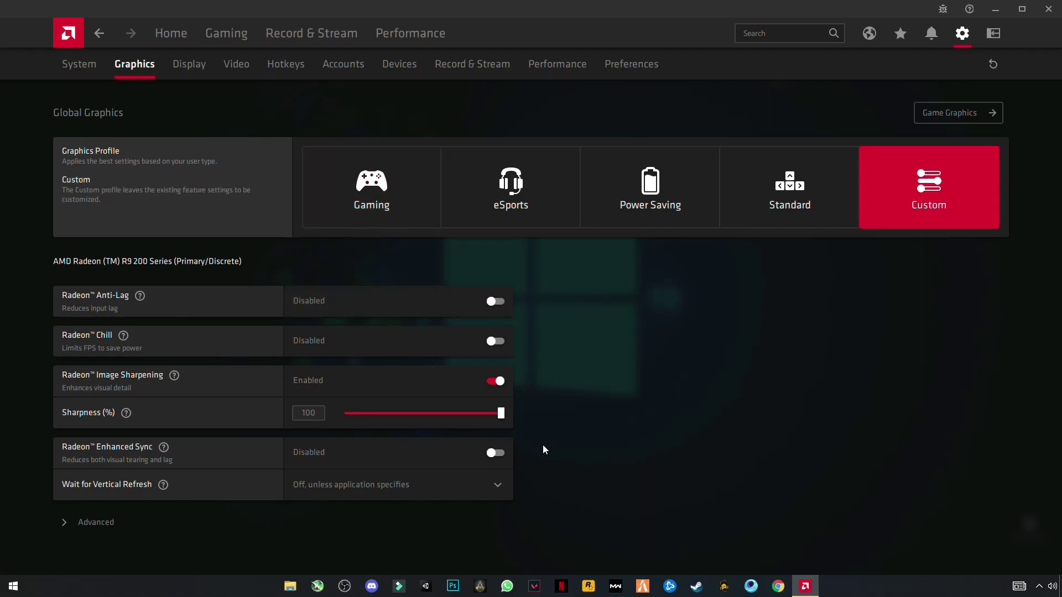
pyautogui.click(499, 385)
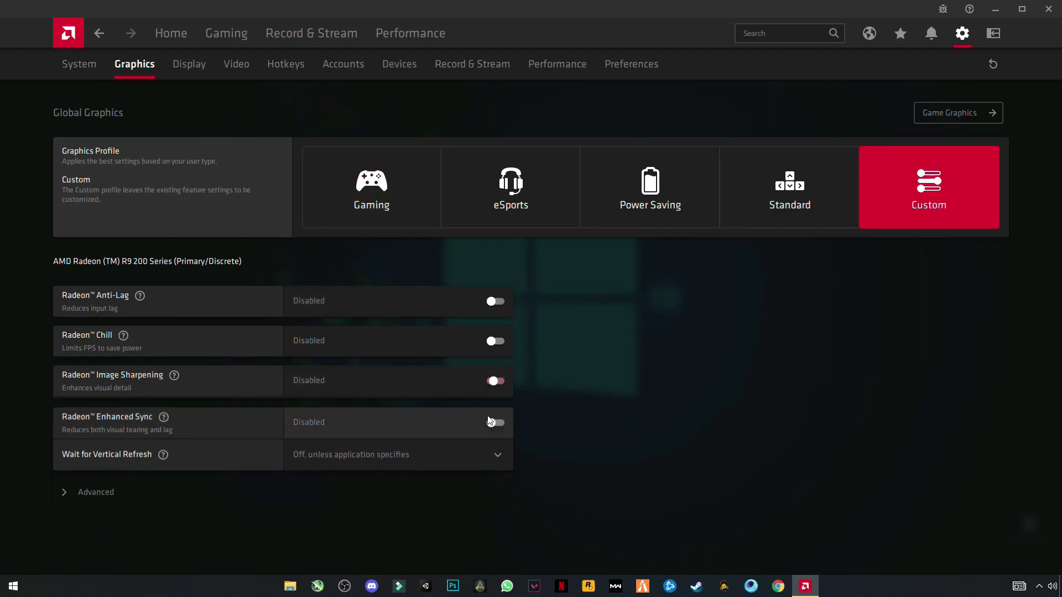
pyautogui.click(90, 491)
pyautogui.scroll(-6, 467, 403)
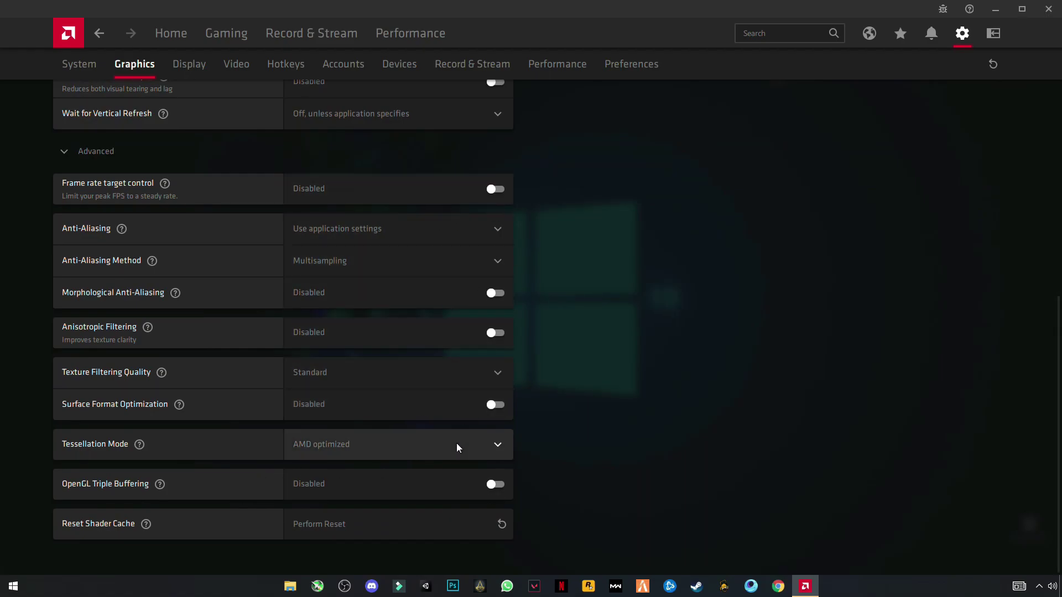
pyautogui.scroll(6, 563, 354)
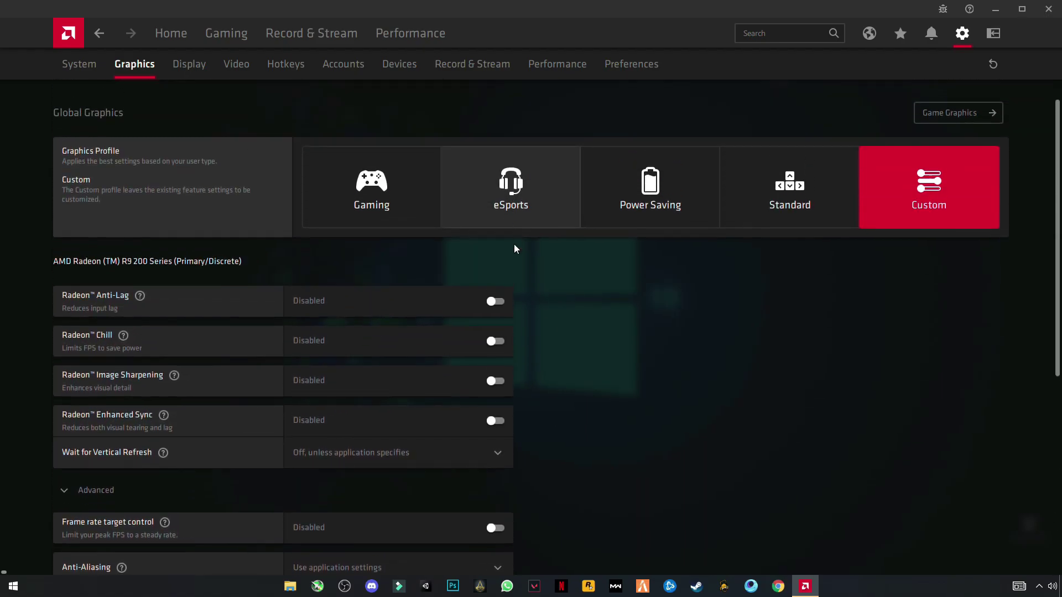
pyautogui.scroll(-3, 518, 320)
pyautogui.scroll(-3, 514, 365)
pyautogui.scroll(5, 539, 316)
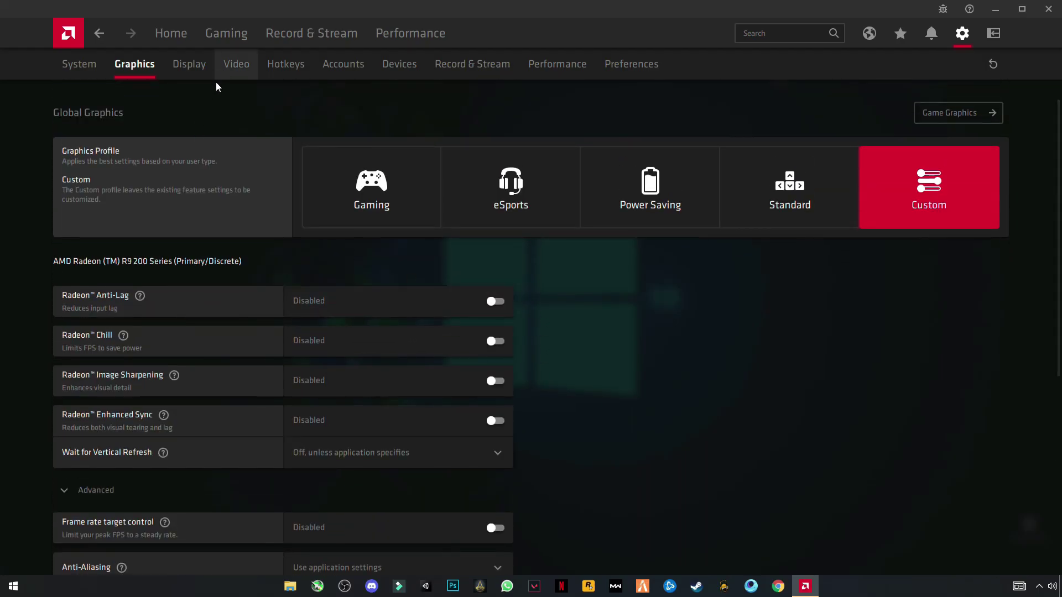
# Browse the Display, Video, Hotkeys, Accounts, Devices and Record & Stream settings pages.
pyautogui.click(191, 70)
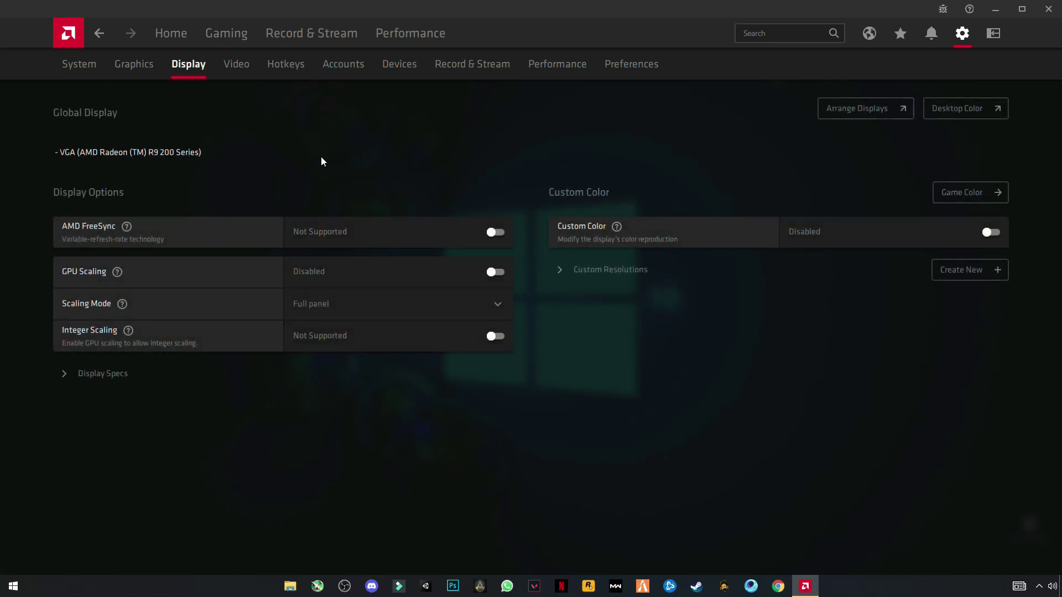
pyautogui.click(226, 73)
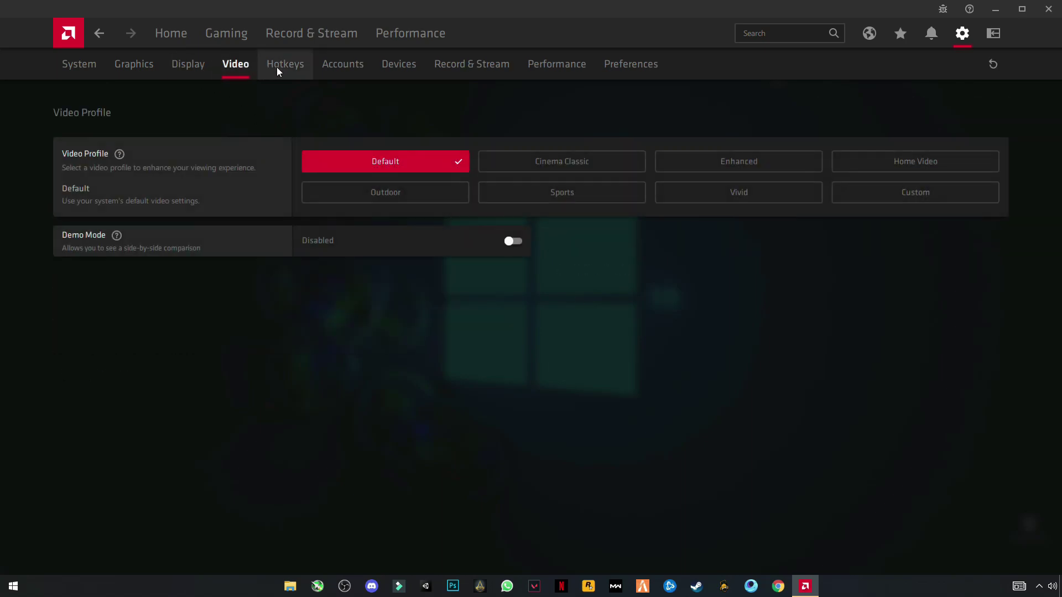
pyautogui.click(281, 67)
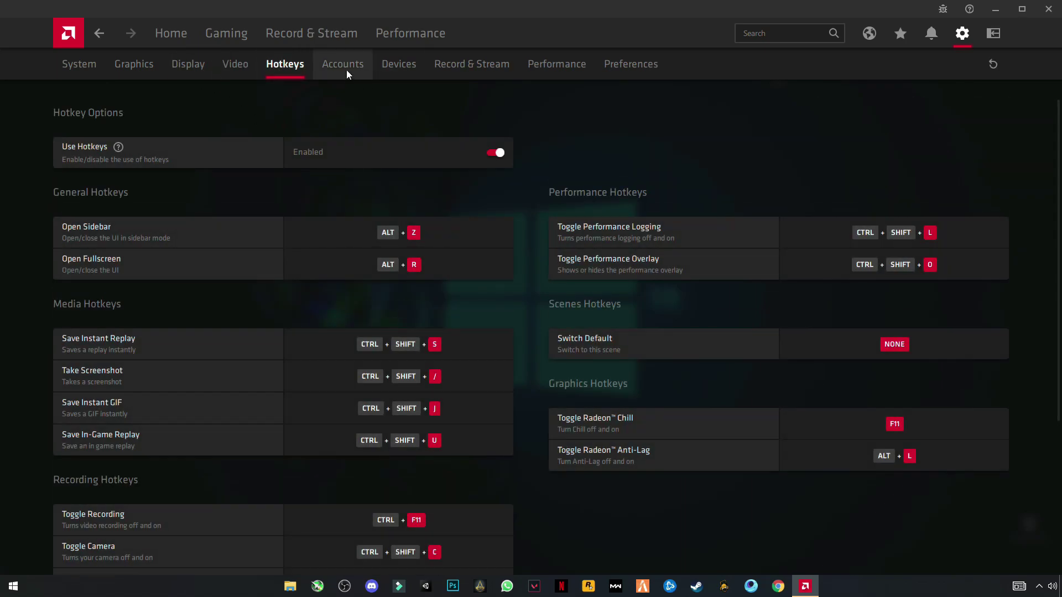
pyautogui.click(347, 70)
pyautogui.click(397, 71)
pyautogui.click(457, 72)
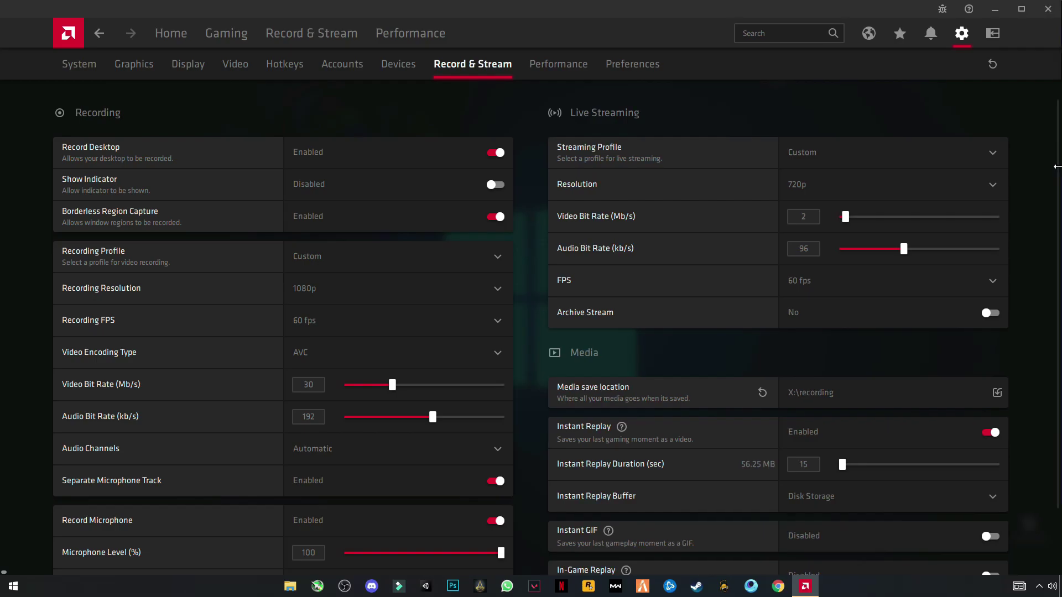
# Review the Performance and Preferences pages, then close AMD Radeon Software.
pyautogui.scroll(-2, 639, 248)
pyautogui.scroll(3, 622, 257)
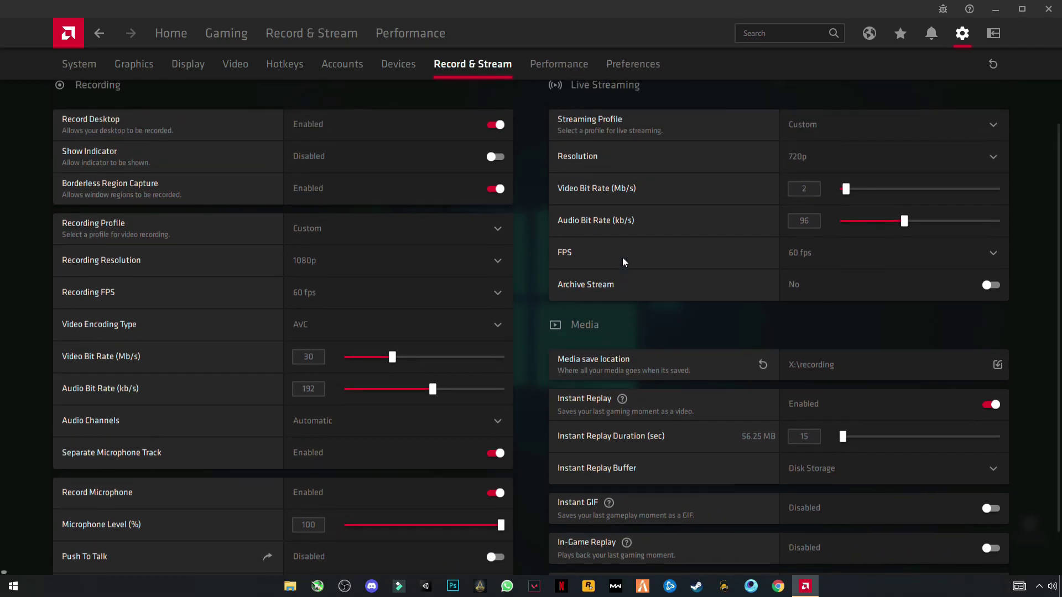
pyautogui.click(548, 74)
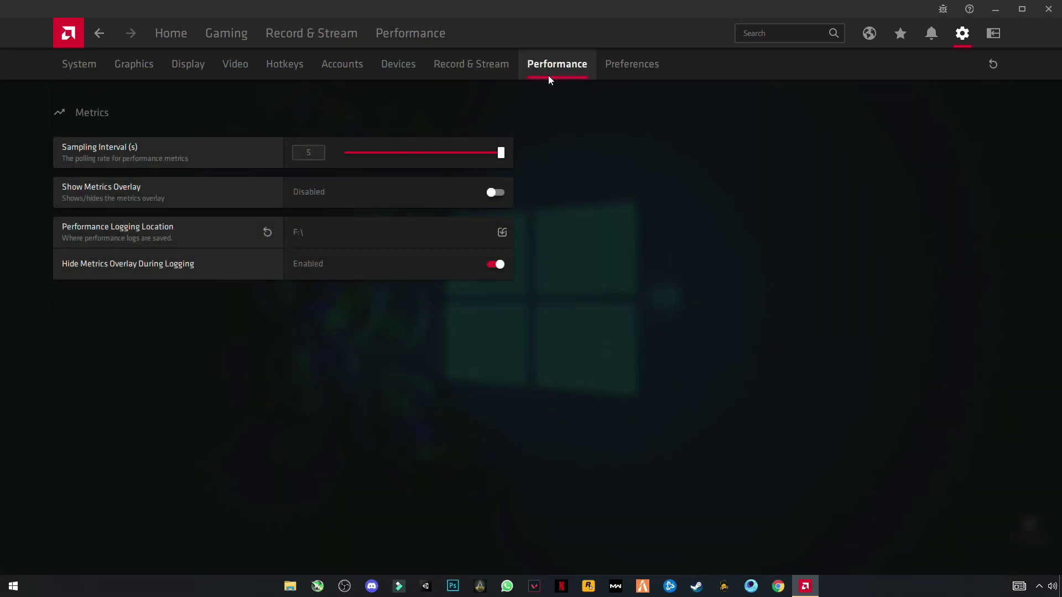
pyautogui.click(611, 69)
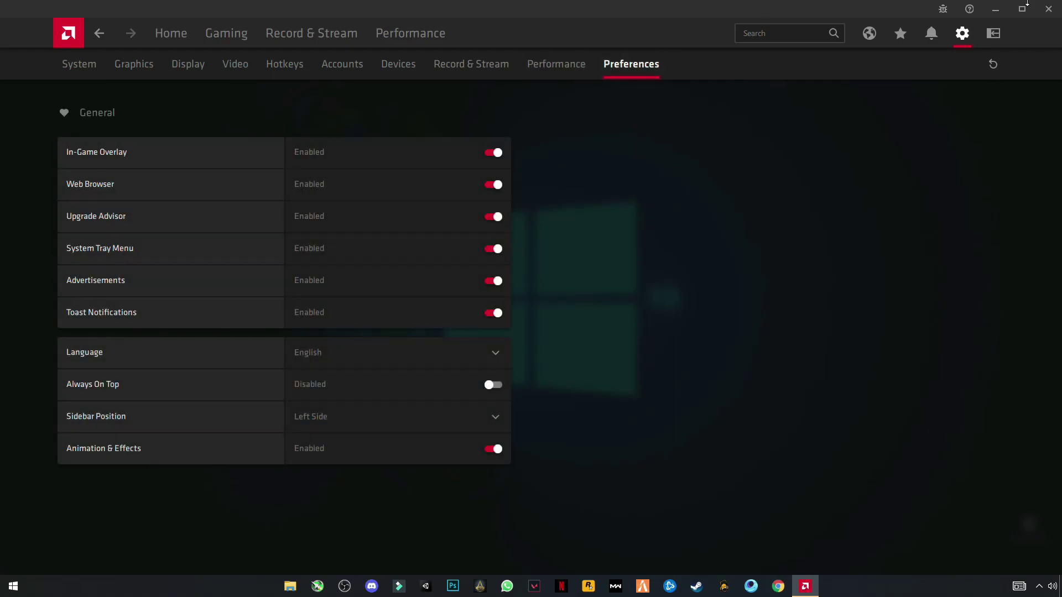
pyautogui.click(1048, 9)
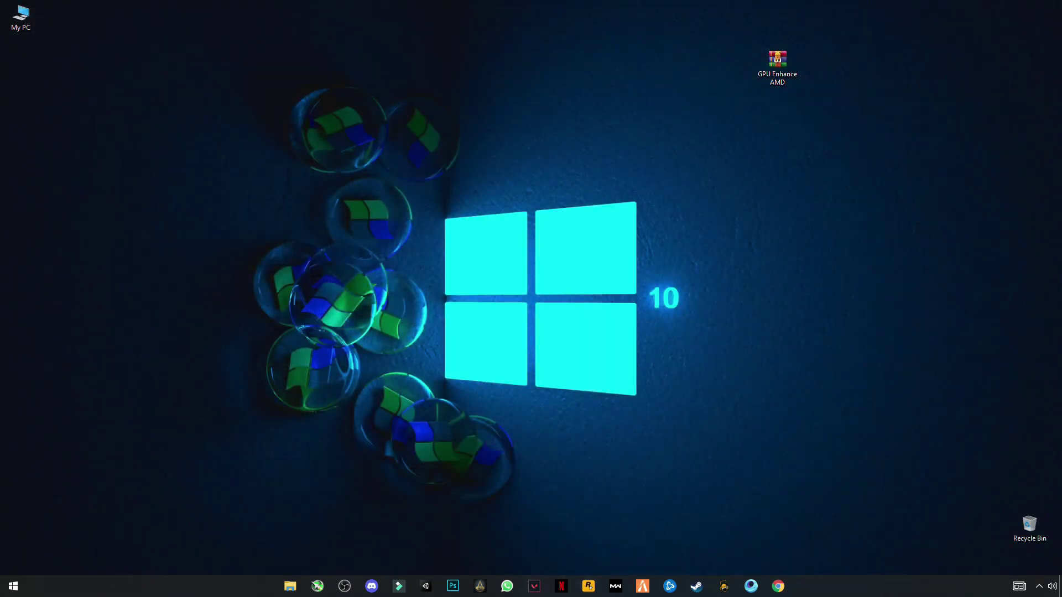
# Open Windows Settings and search 'noti' to reach Notifications & actions.
pyautogui.click(13, 585)
pyautogui.click(15, 541)
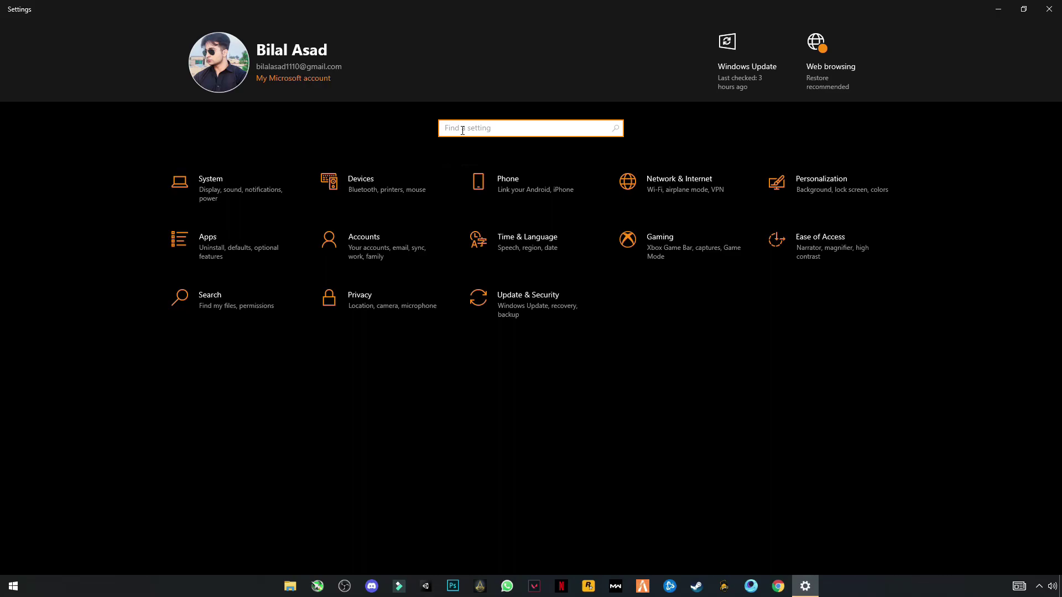
pyautogui.write('noti')
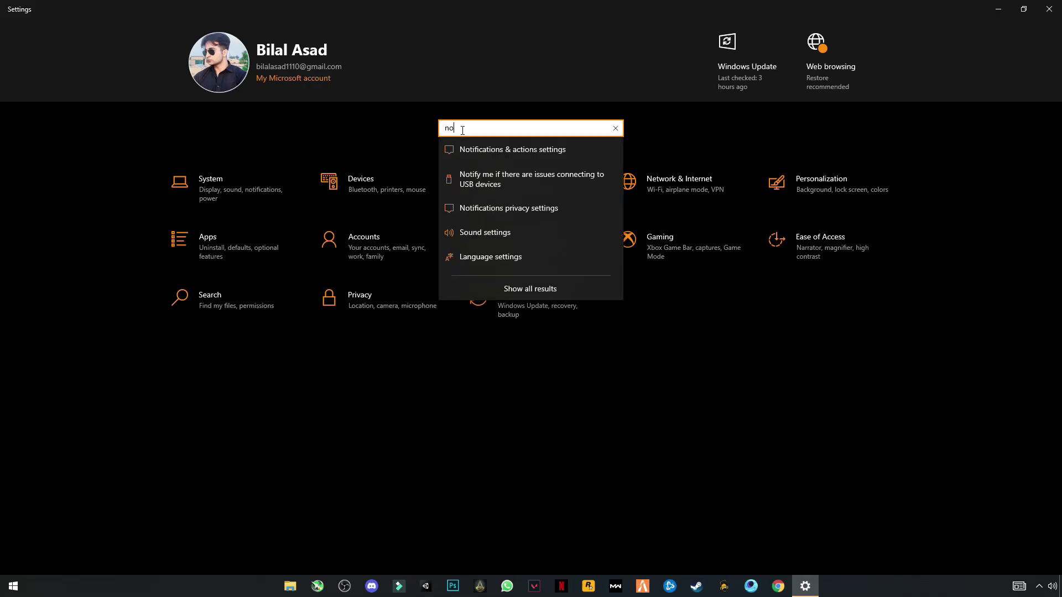
pyautogui.click(532, 156)
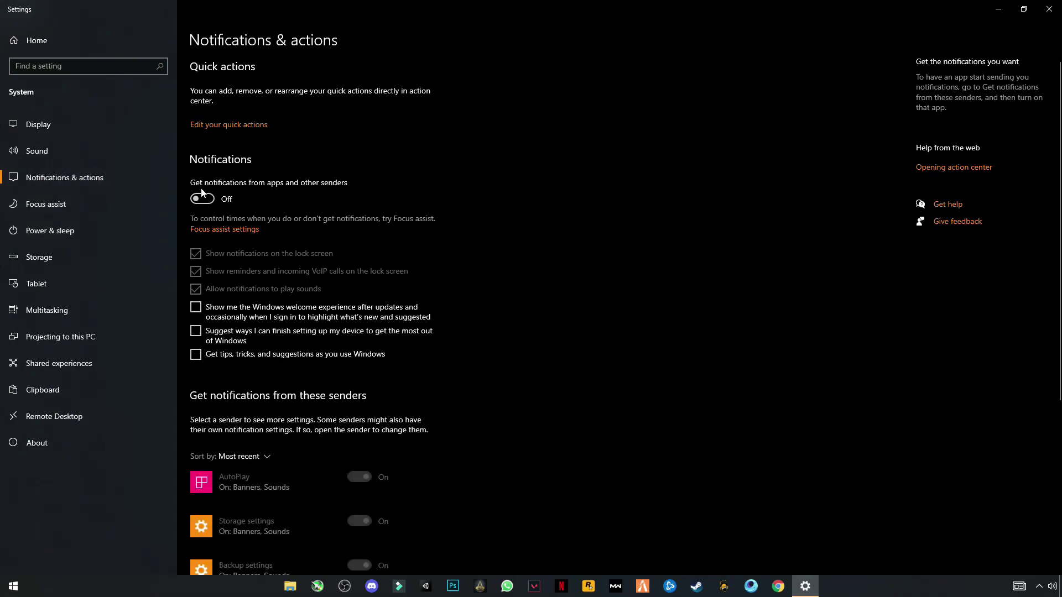
# Look over the notification options, then view Focus assist and the Power & sleep page.
pyautogui.scroll(-5, 370, 329)
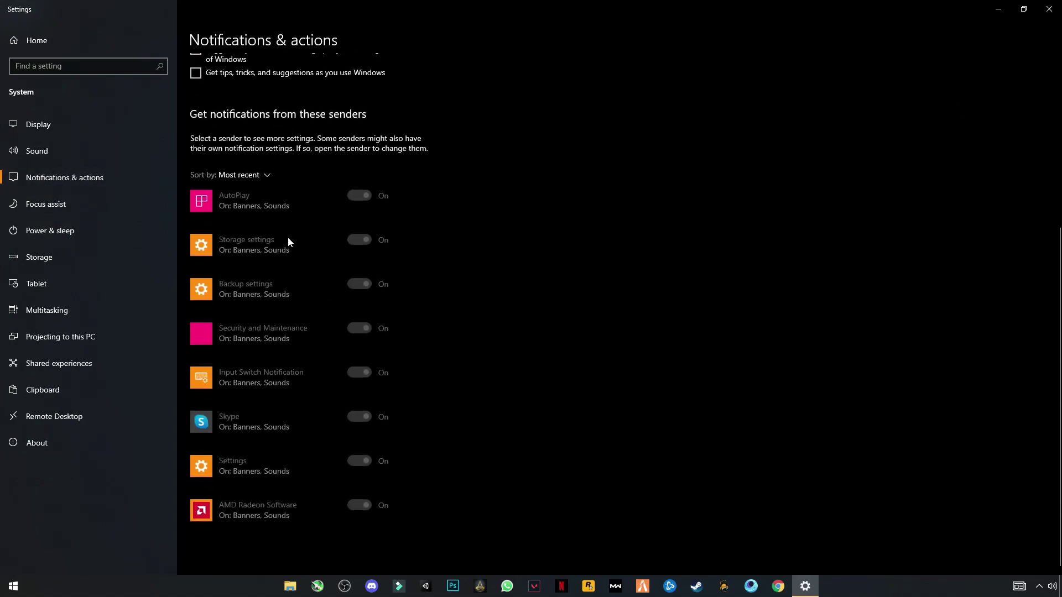
pyautogui.scroll(5, 380, 356)
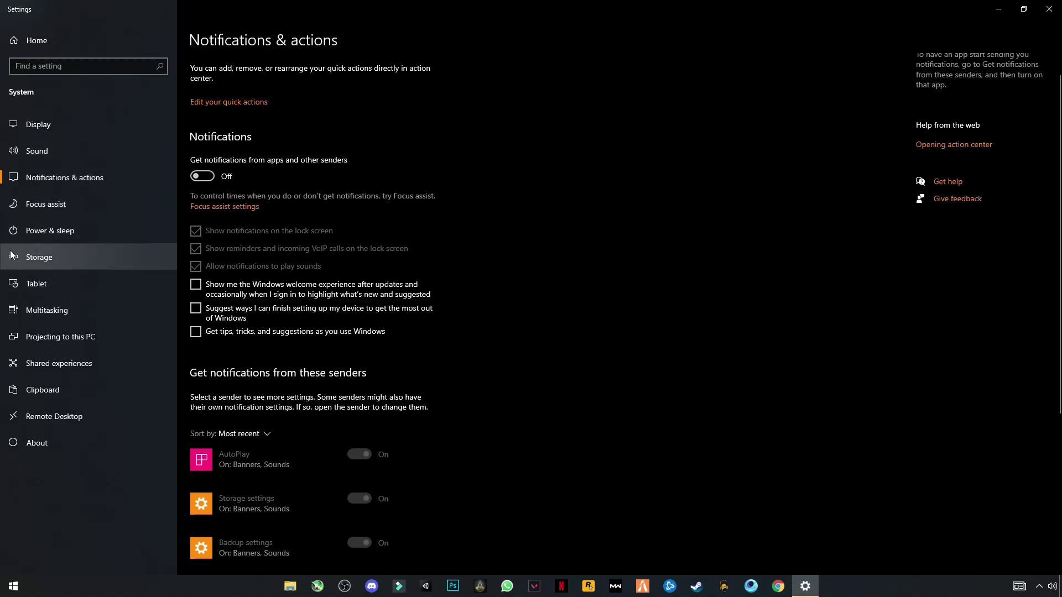
pyautogui.click(48, 216)
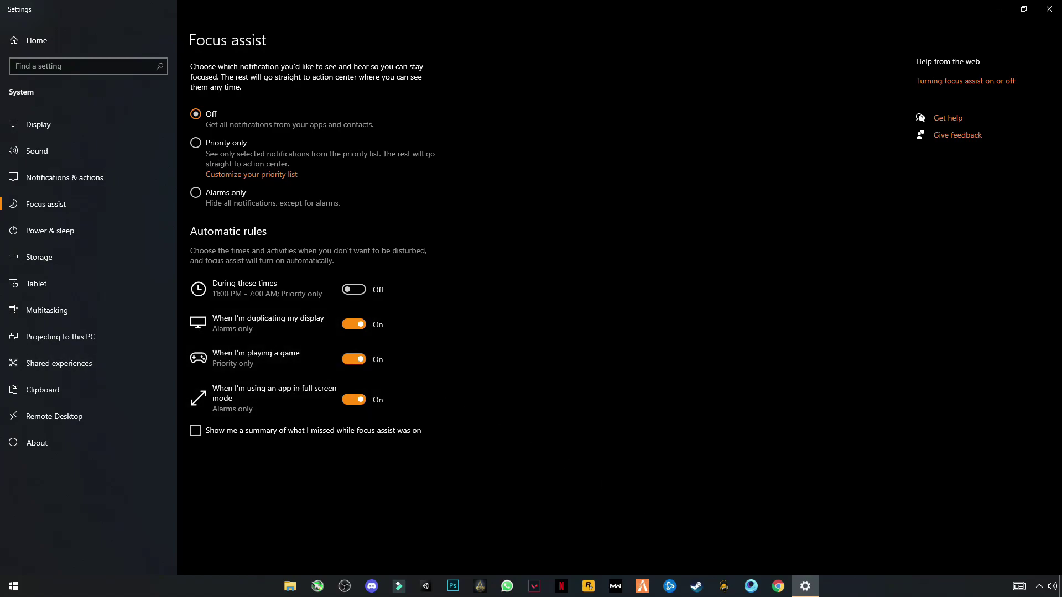
pyautogui.click(54, 231)
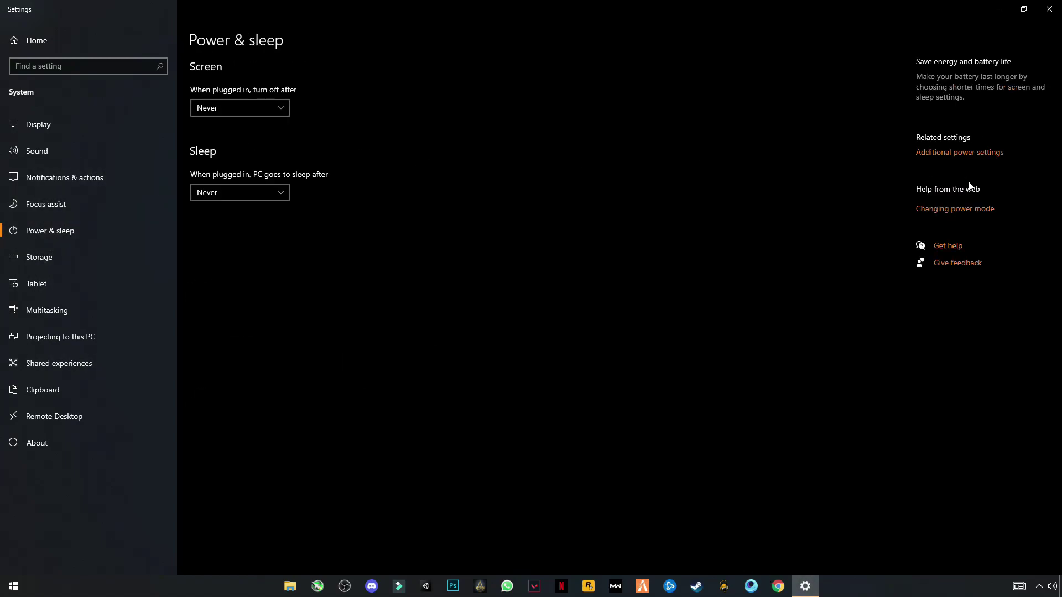
# Start a new power plan based on High performance and name it 'Gaming'.
pyautogui.click(949, 153)
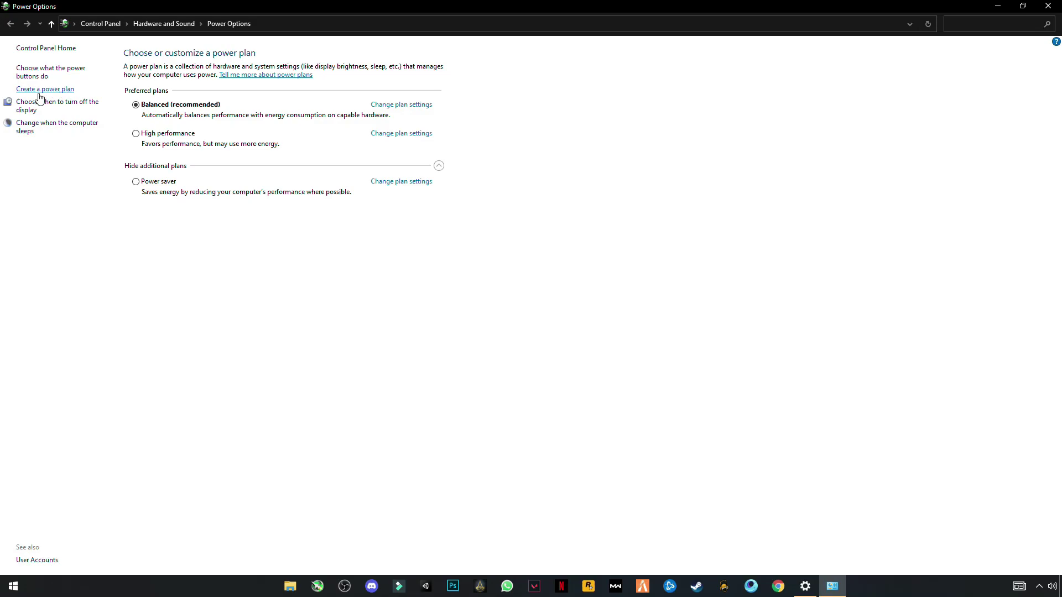
pyautogui.click(58, 91)
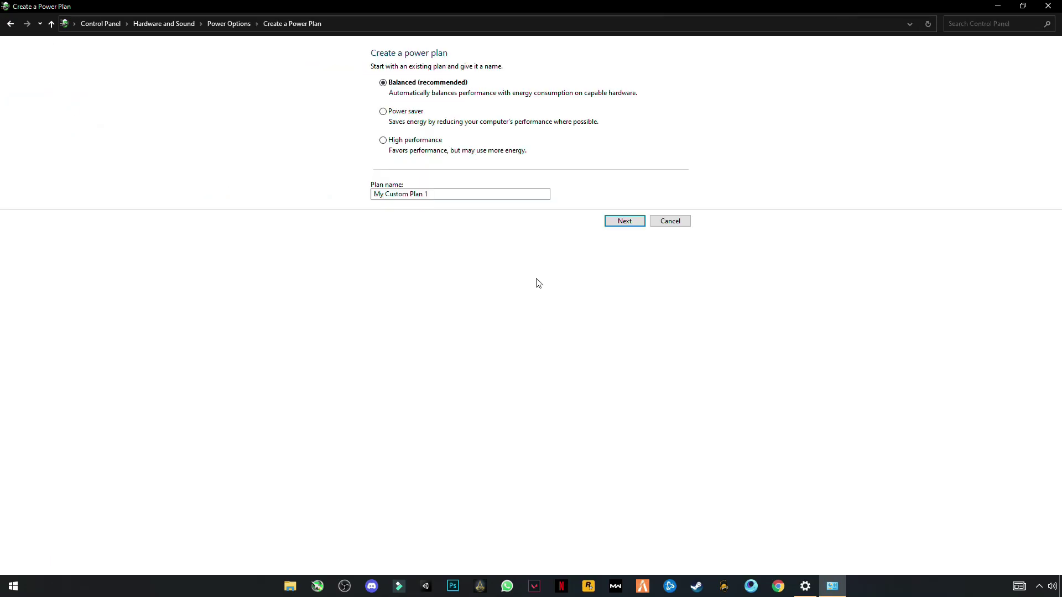
pyautogui.click(382, 140)
pyautogui.moveTo(372, 194); pyautogui.dragTo(470, 195)
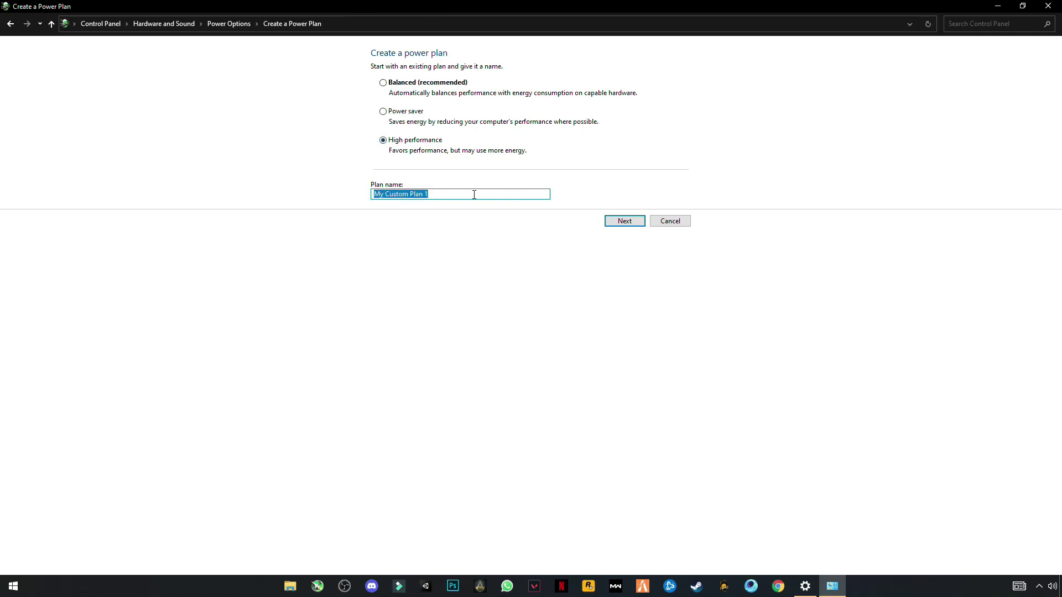
pyautogui.write('Gaming')
pyautogui.click(614, 222)
# Set display turn-off and sleep to Never, create the Gaming plan, and close Power Options.
pyautogui.click(515, 94)
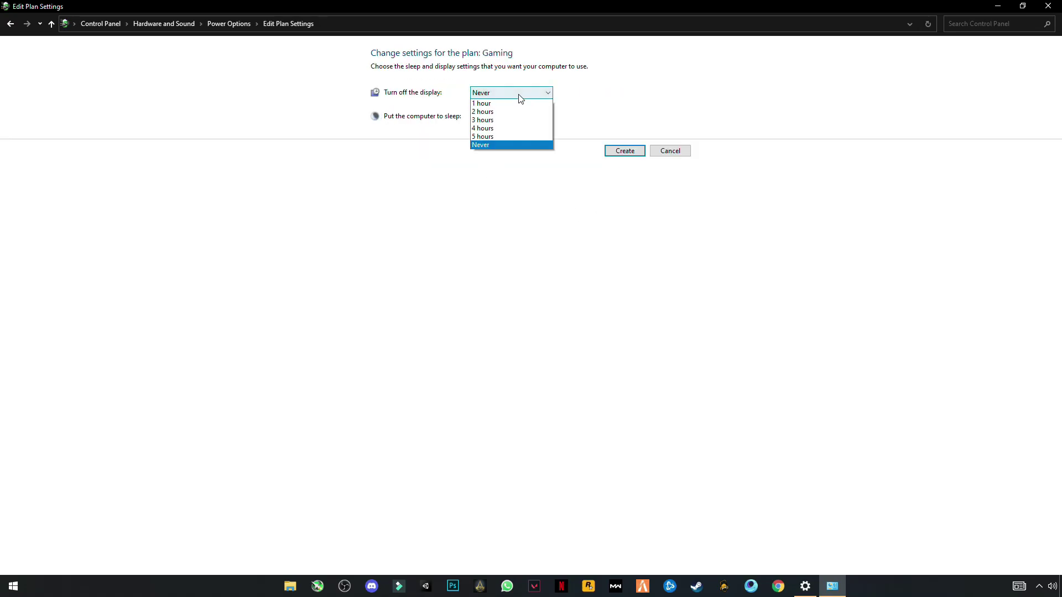
pyautogui.click(475, 229)
pyautogui.click(479, 117)
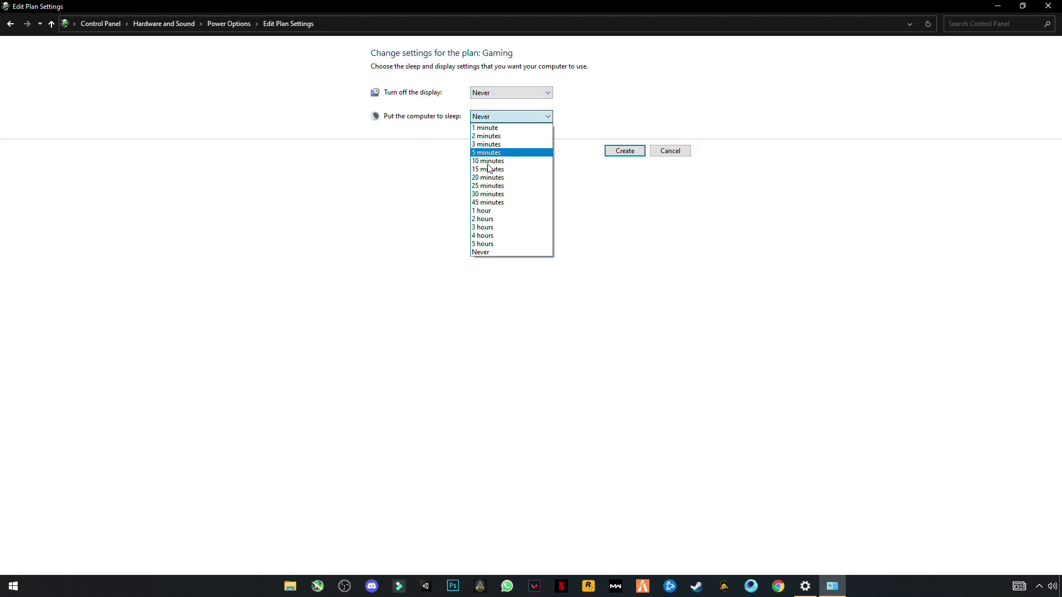
pyautogui.click(481, 254)
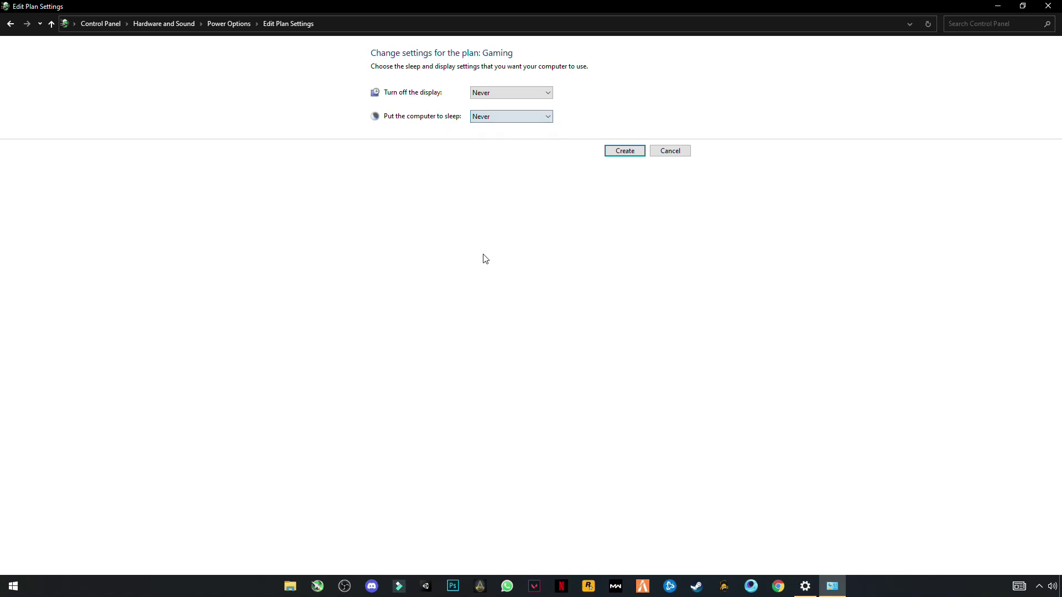
pyautogui.click(633, 157)
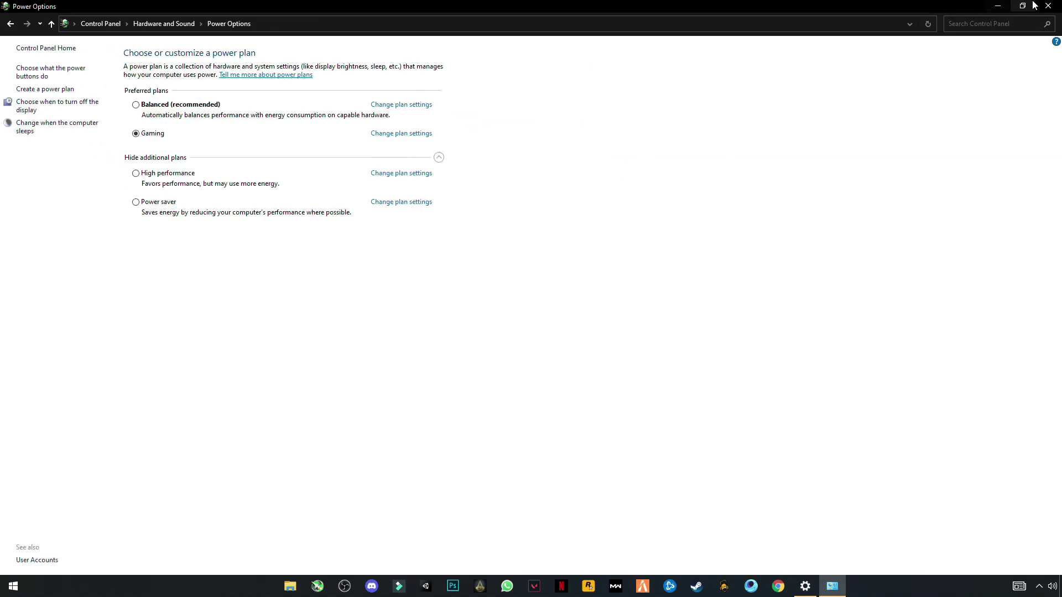
pyautogui.click(1049, 7)
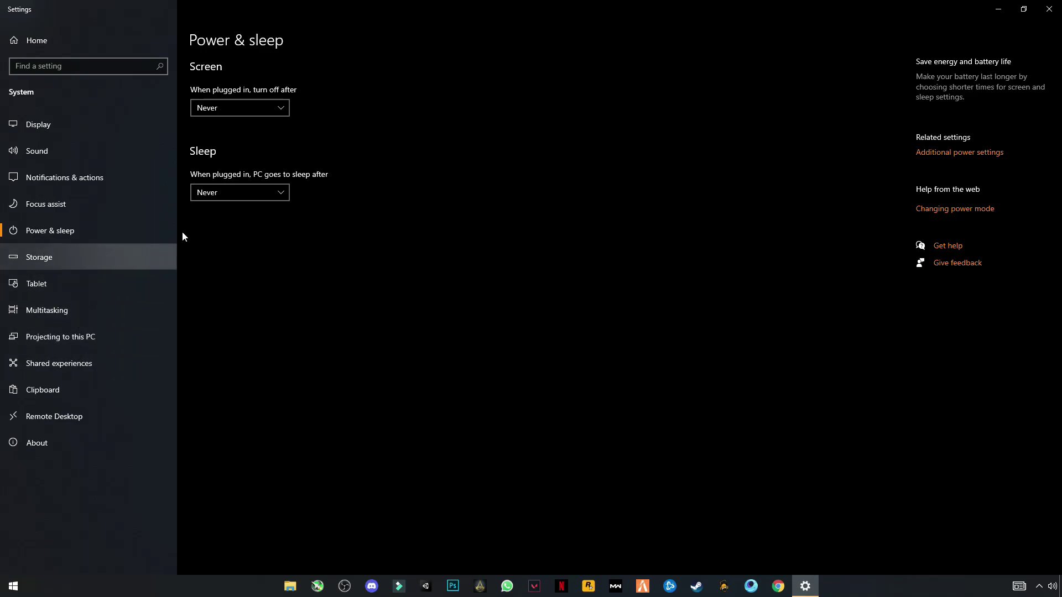
# Close Settings and open Advanced system settings from My PC's Properties.
pyautogui.click(1048, 9)
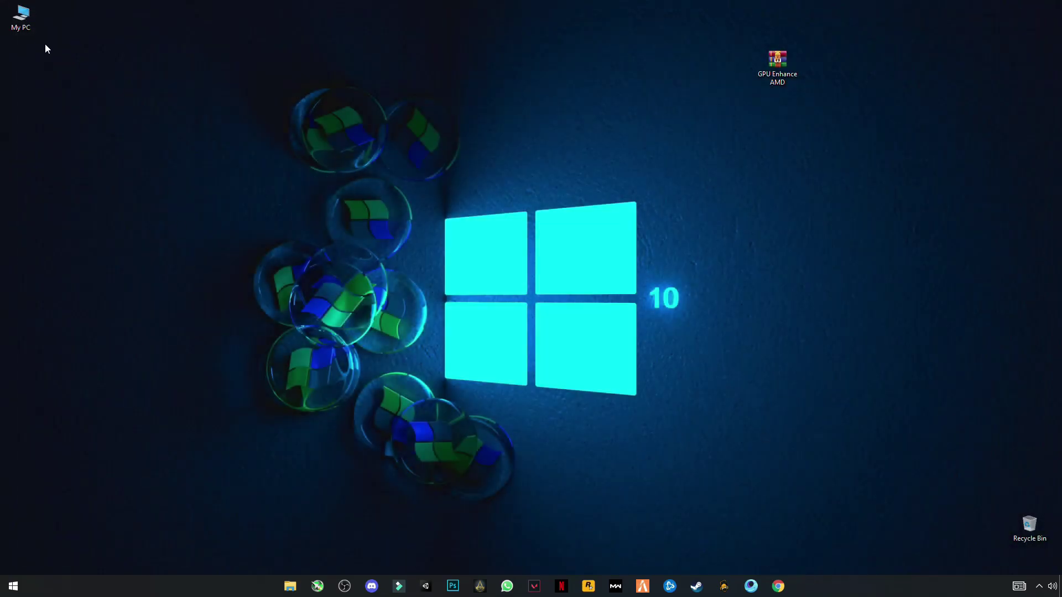
pyautogui.doubleClick(21, 18)
pyautogui.rightClick(167, 325)
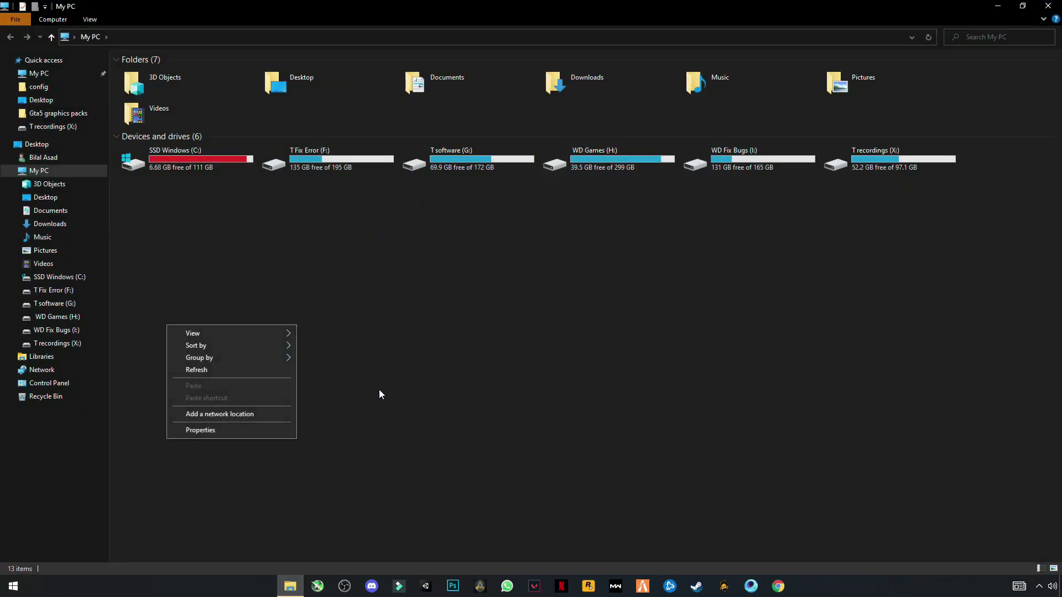
pyautogui.rightClick(460, 260)
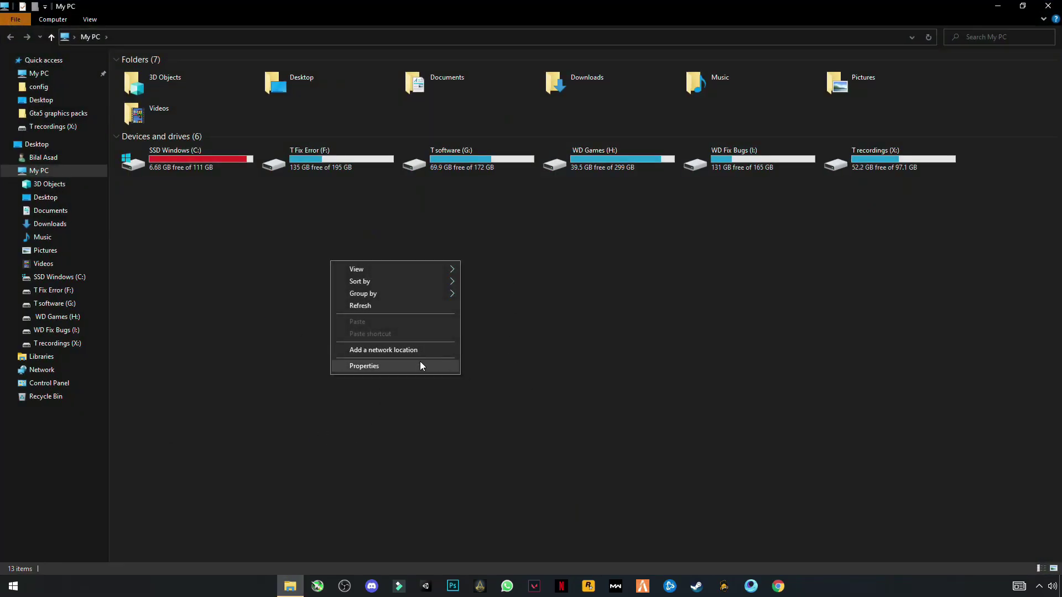
pyautogui.click(388, 369)
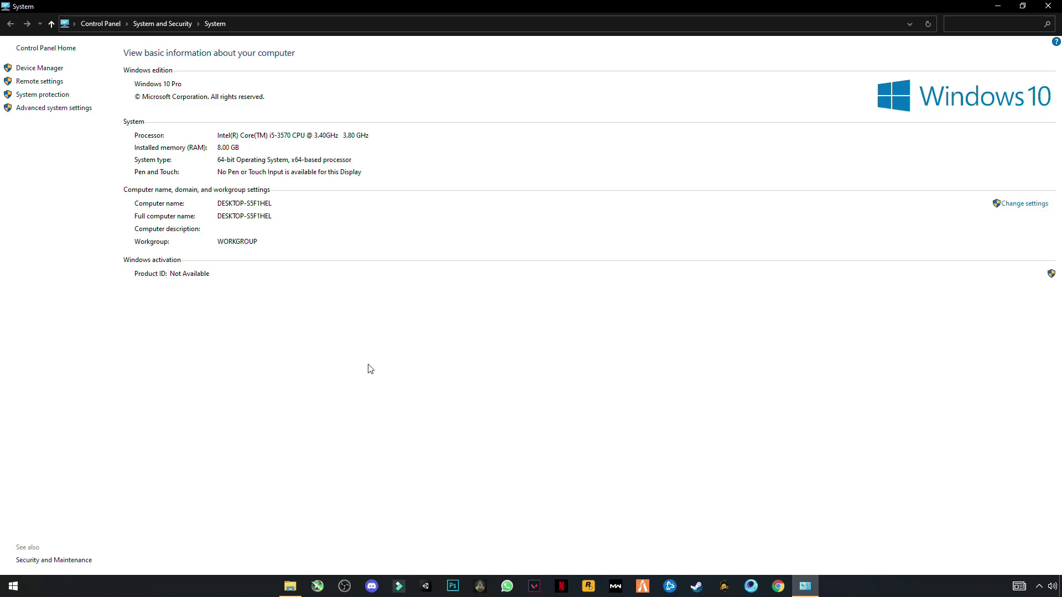
pyautogui.click(55, 108)
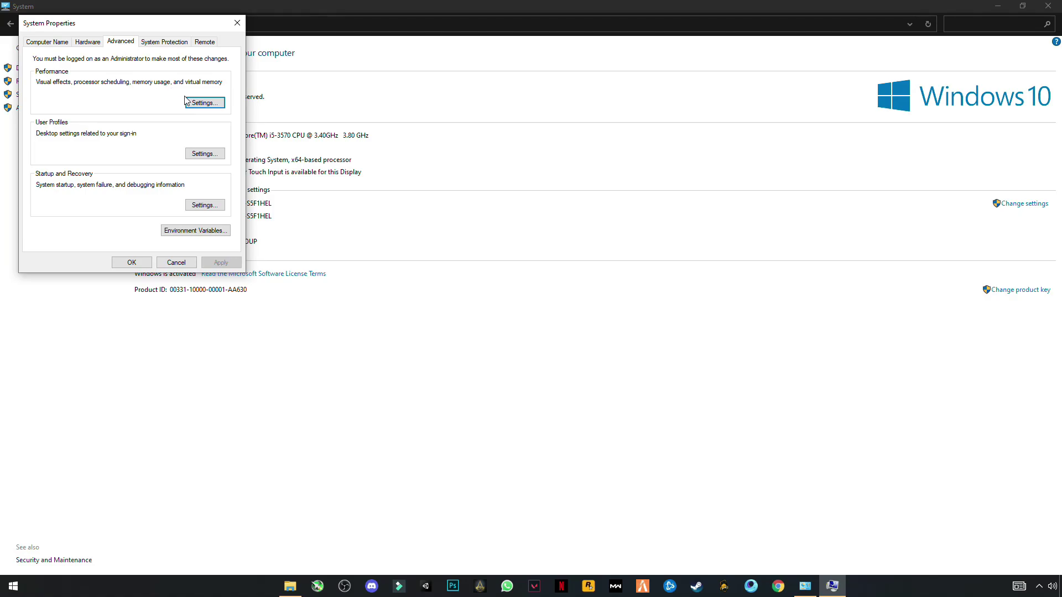
# Set visual effects to Adjust for best performance, apply it, and close the dialogs.
pyautogui.click(199, 104)
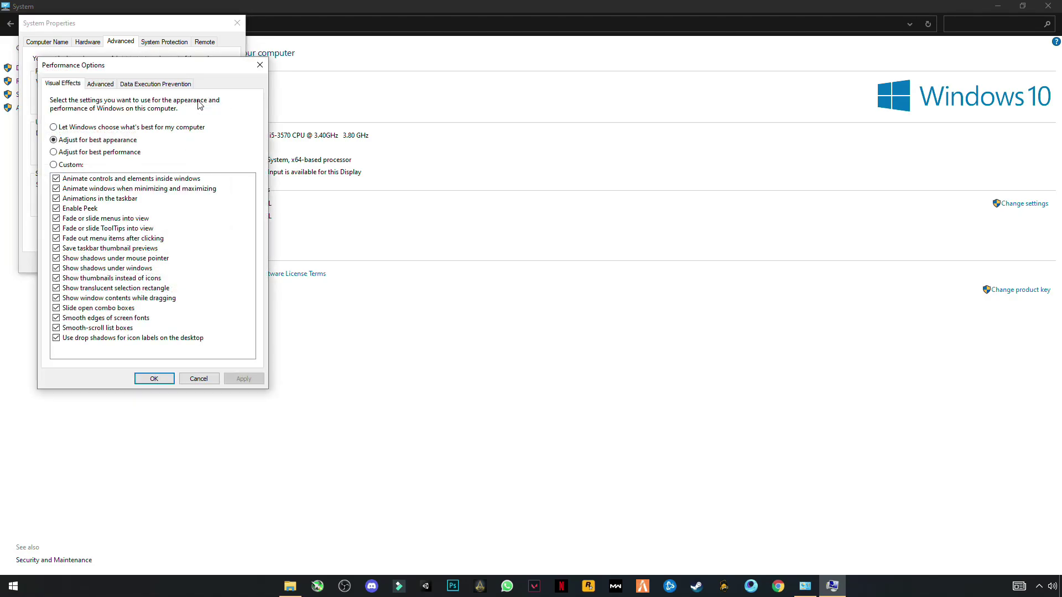
pyautogui.click(55, 154)
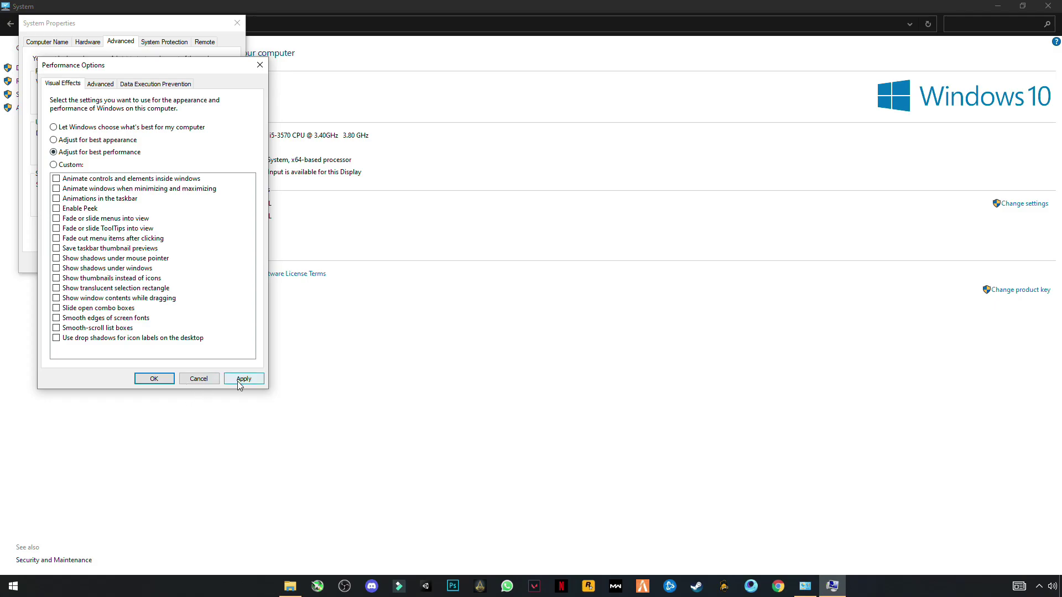
pyautogui.click(238, 380)
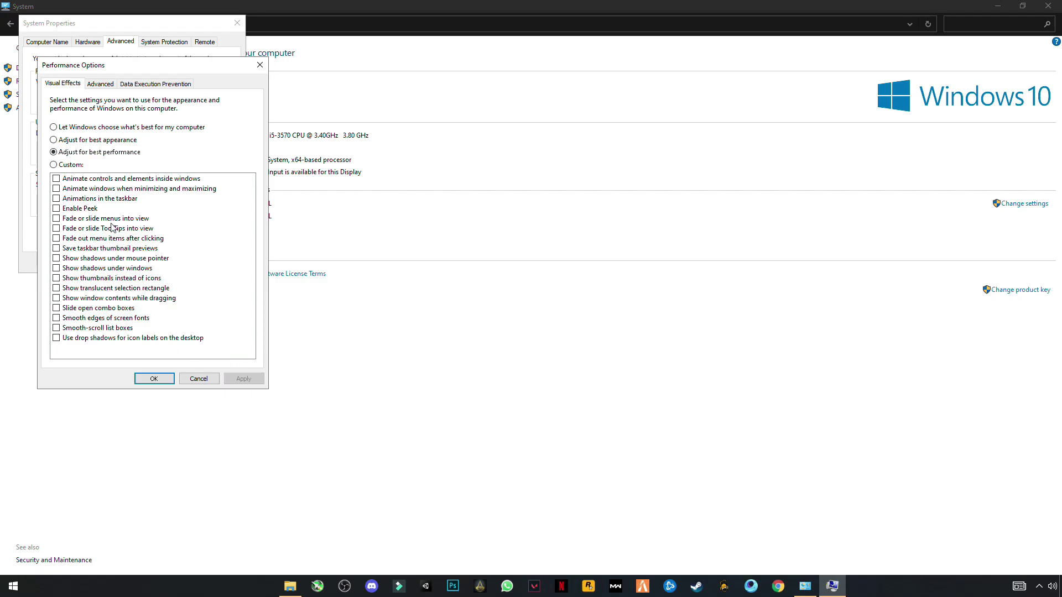
pyautogui.click(165, 379)
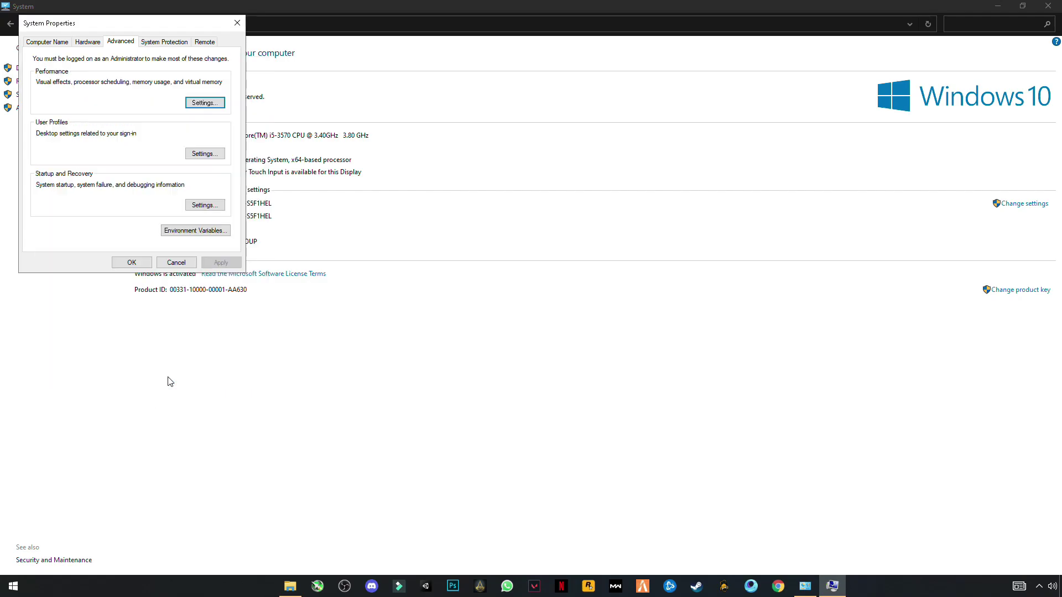
pyautogui.click(133, 262)
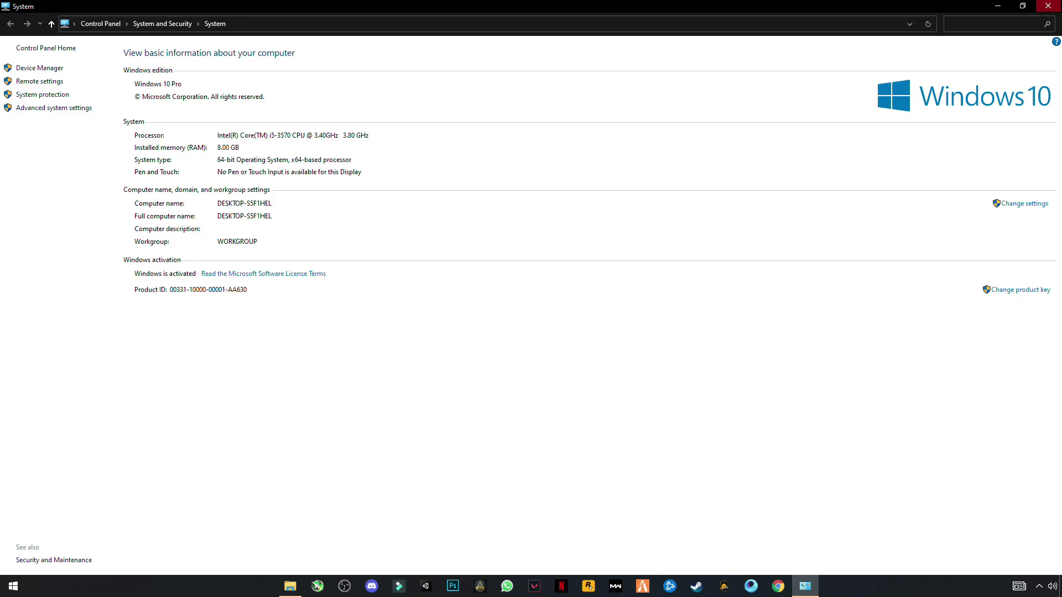
# Close the System windows and open the Windows temp folder through the Run dialog.
pyautogui.click(1048, 6)
pyautogui.click(1048, 6)
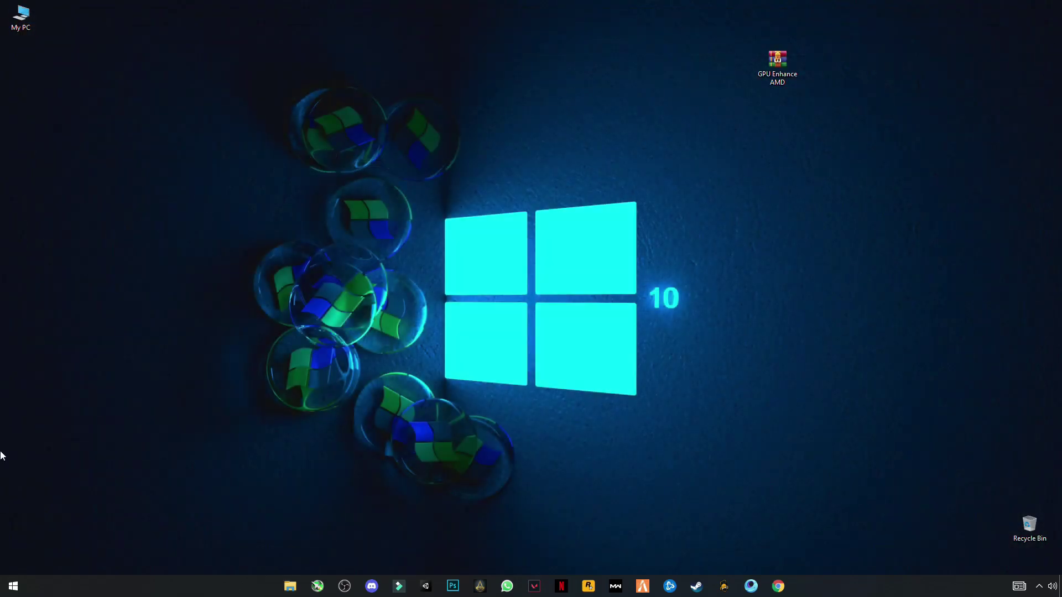
pyautogui.click(12, 585)
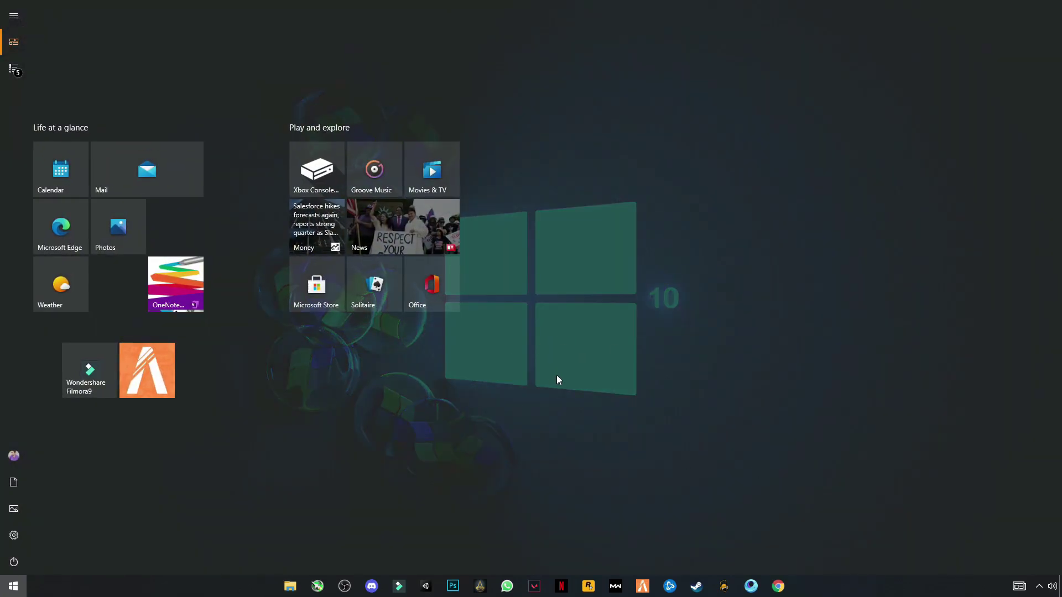
pyautogui.write('ru')
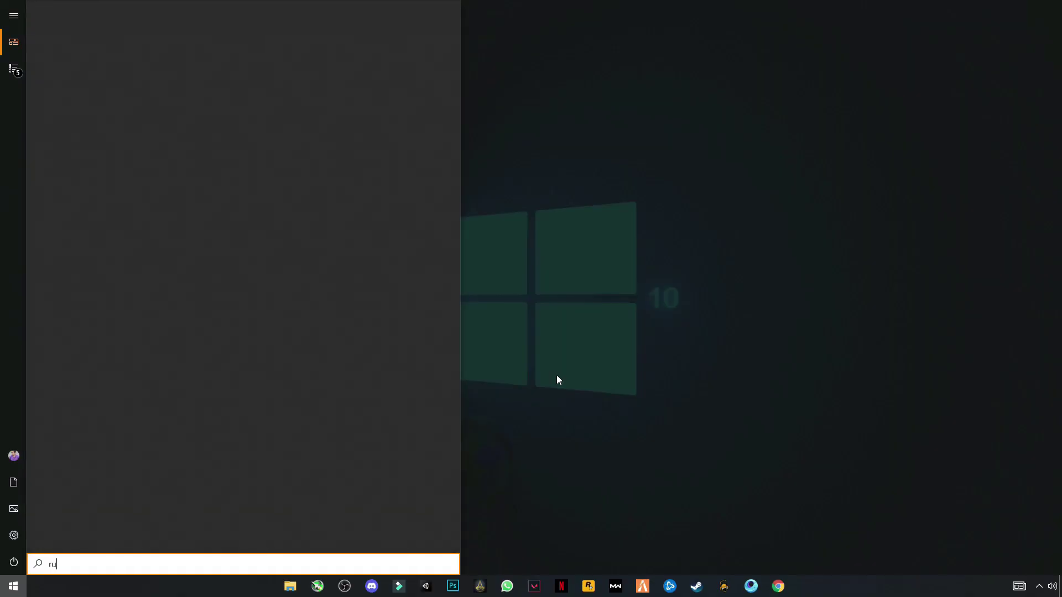
pyautogui.write('n')
pyautogui.press('Return')
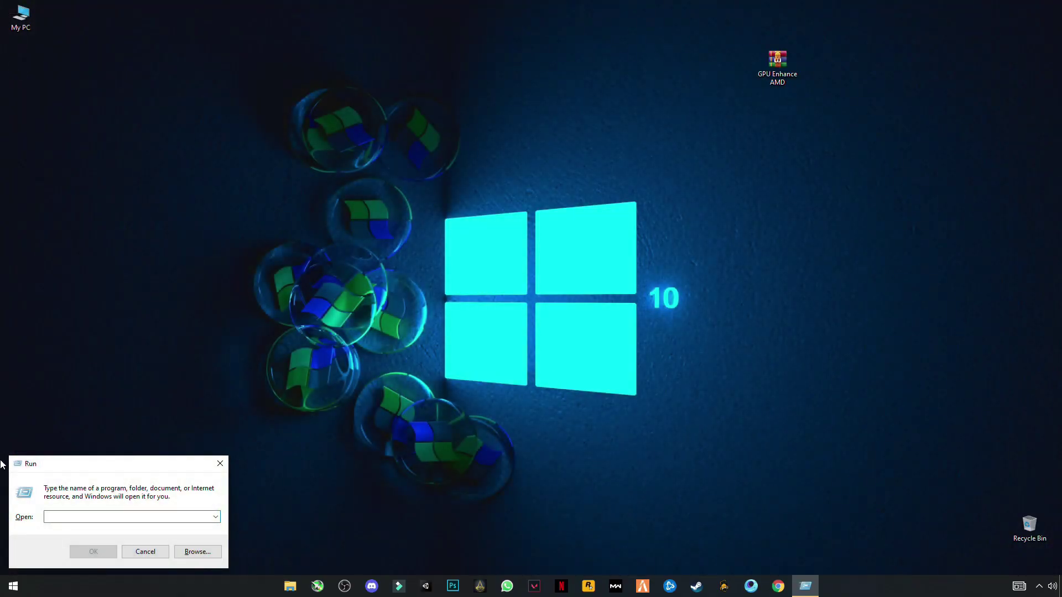
pyautogui.moveTo(67, 462); pyautogui.dragTo(100, 401)
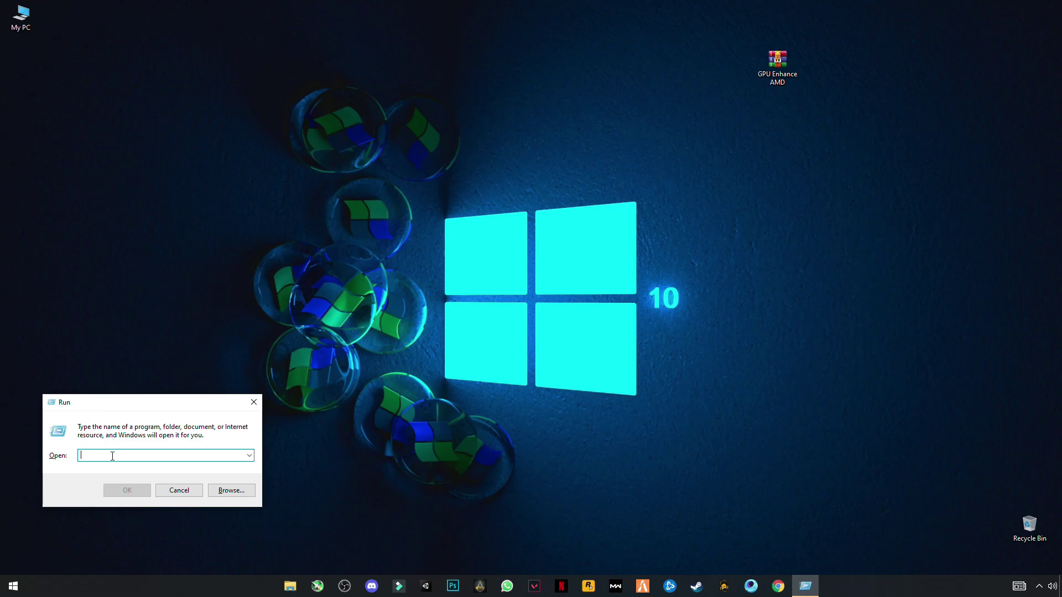
pyautogui.write('te')
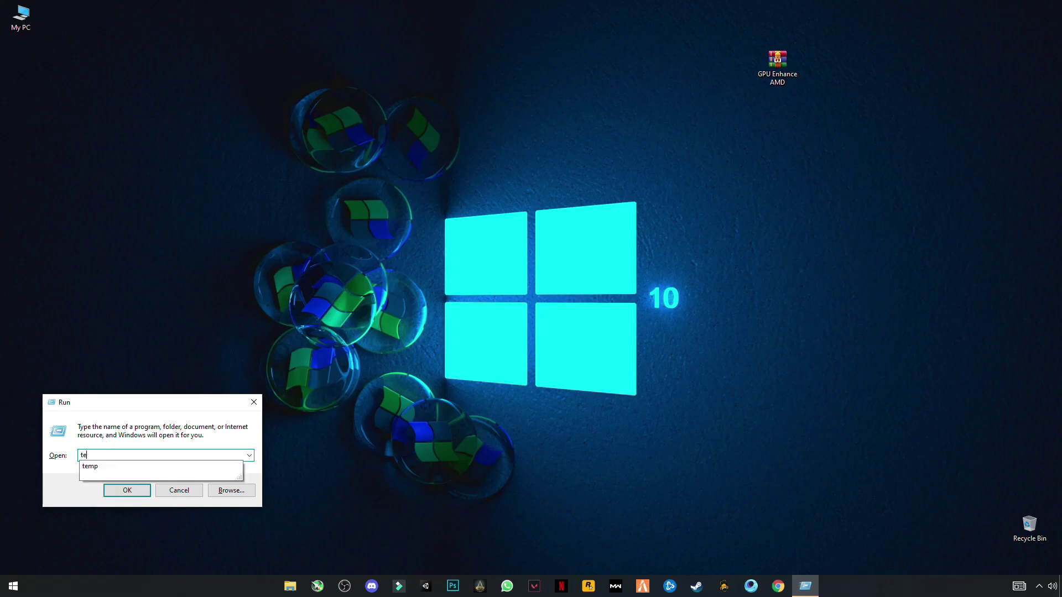
pyautogui.write('mp')
pyautogui.press('Return')
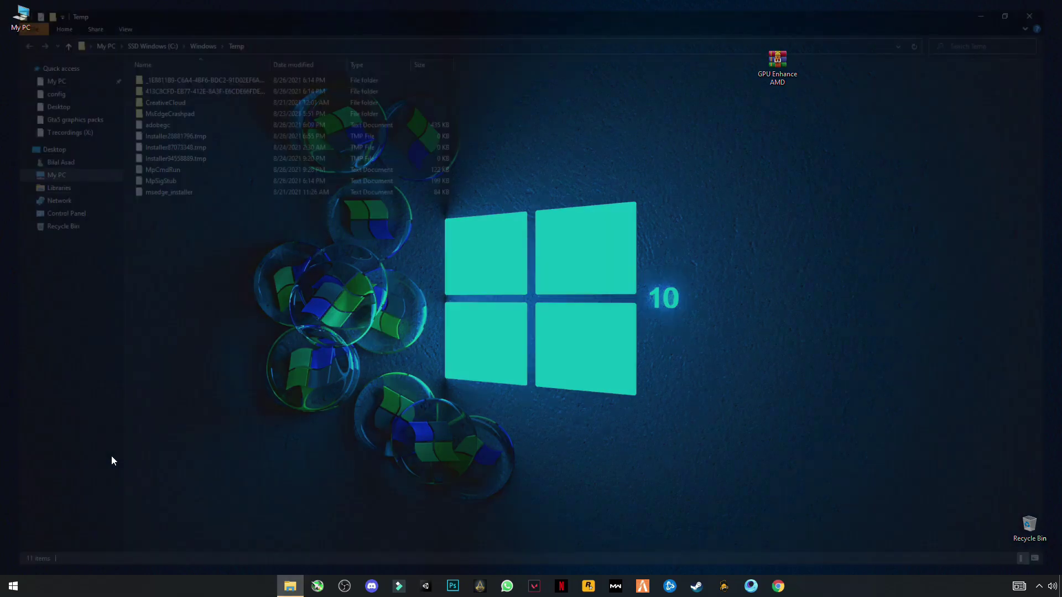
# Delete all Temp files, skipping the in-use adobegc and installer files, then close the folder.
pyautogui.moveTo(176, 291); pyautogui.dragTo(177, 59)
pyautogui.rightClick(217, 108)
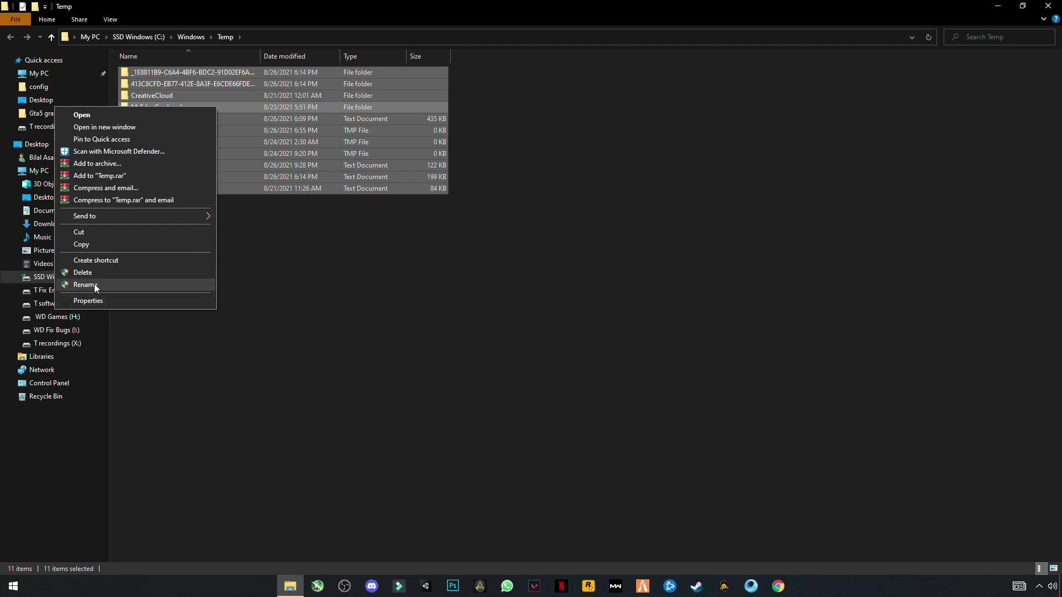
pyautogui.click(93, 275)
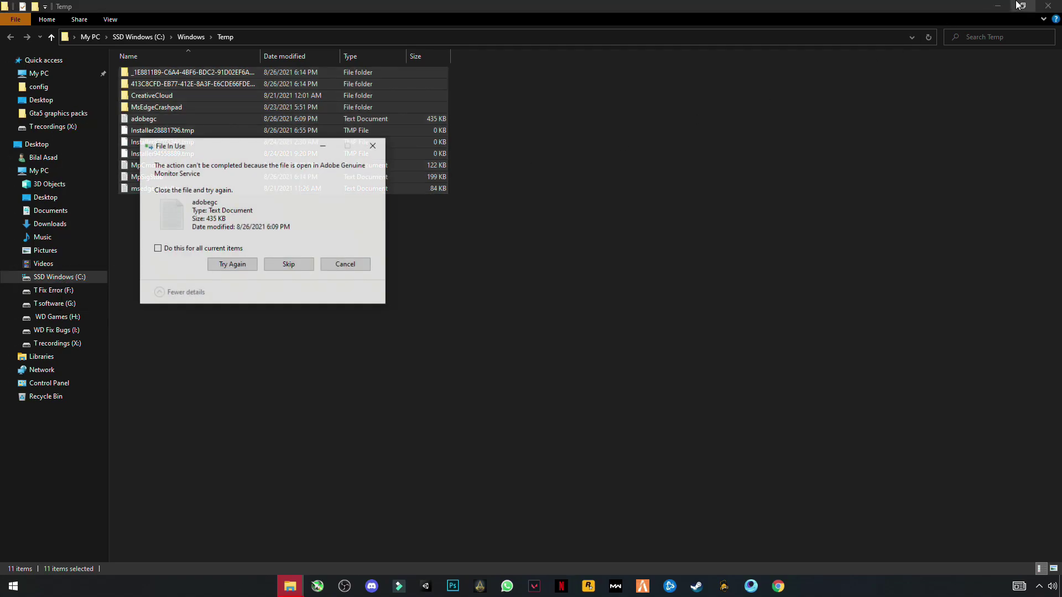
pyautogui.click(277, 266)
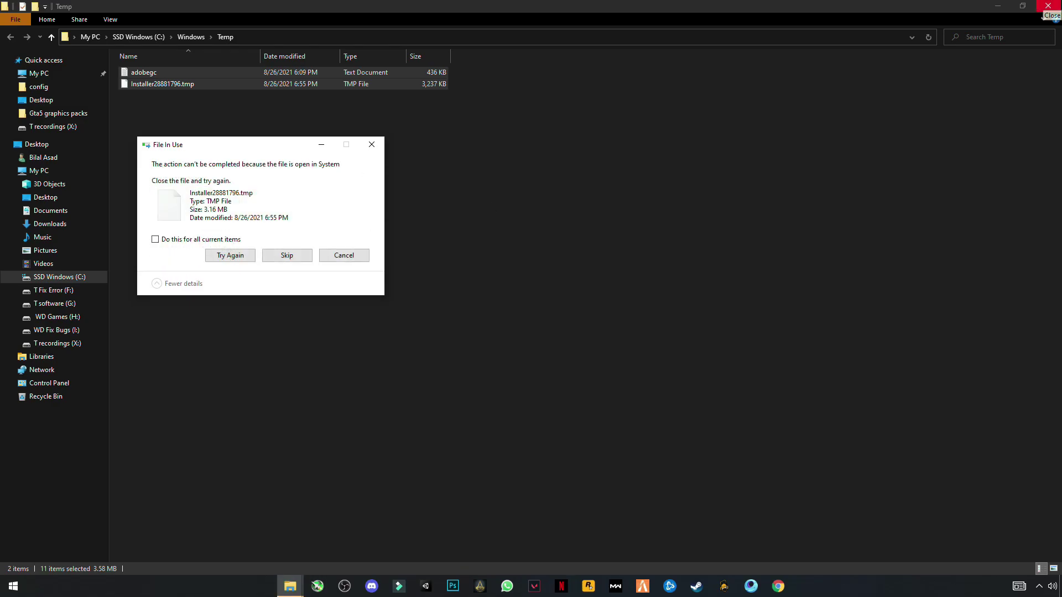
pyautogui.click(279, 262)
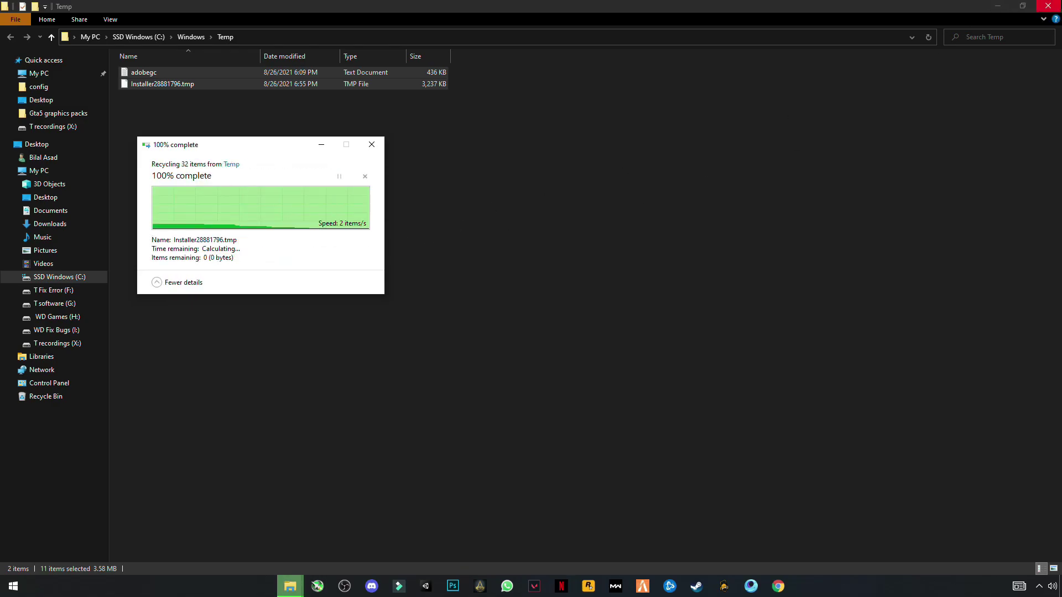
pyautogui.click(1048, 6)
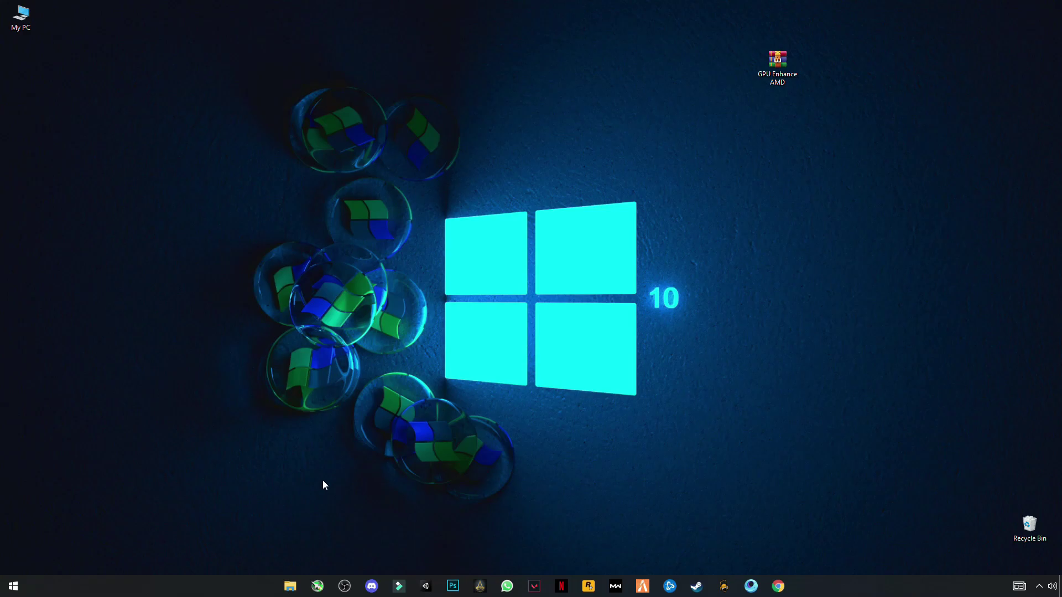
# Run %temp% to open the user's local Temp folder.
pyautogui.press('super')
pyautogui.write('r')
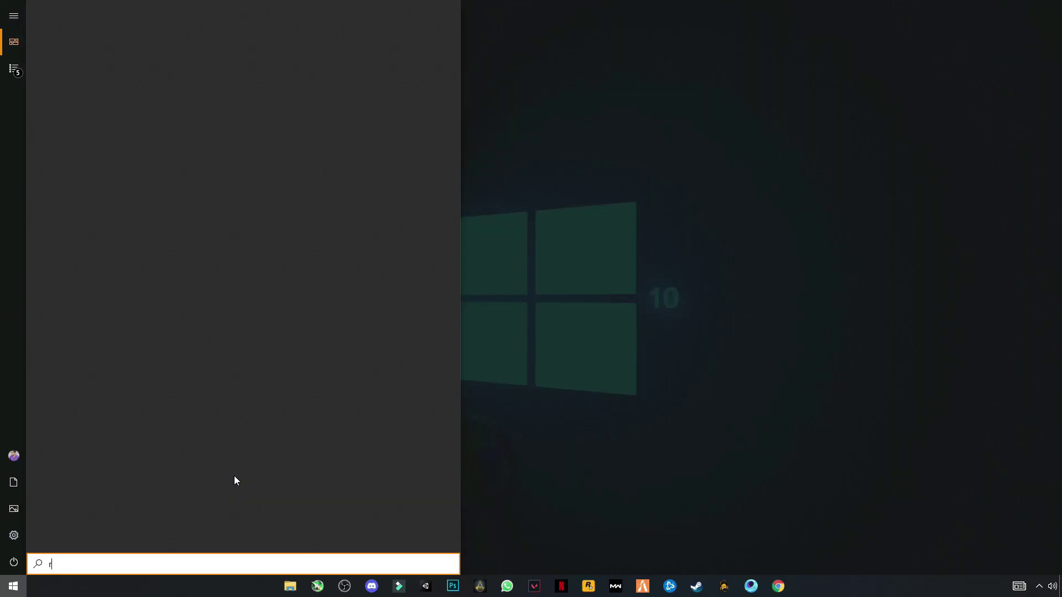
pyautogui.press('Return')
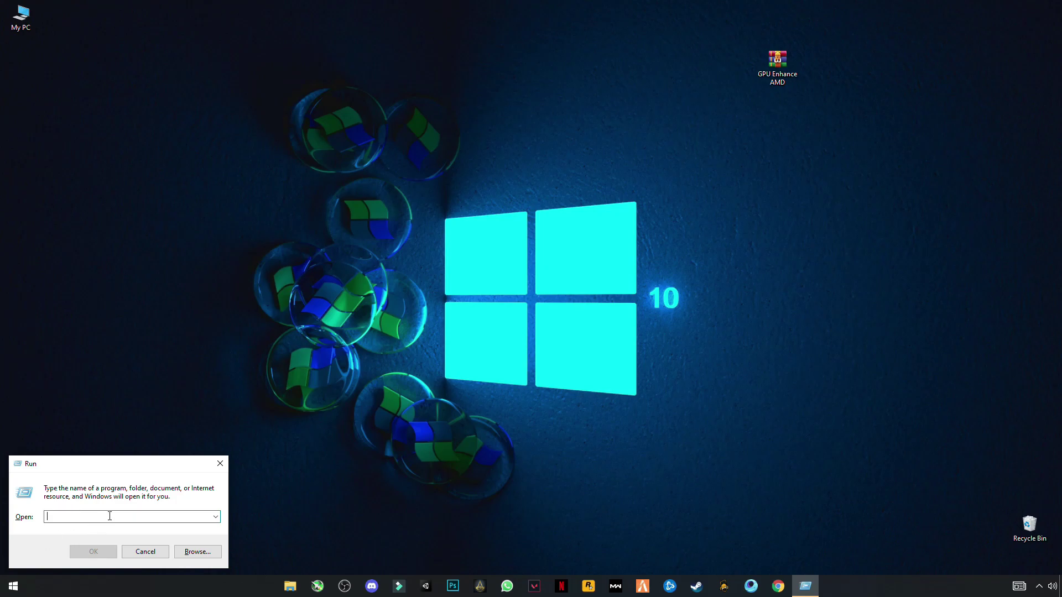
pyautogui.write('%')
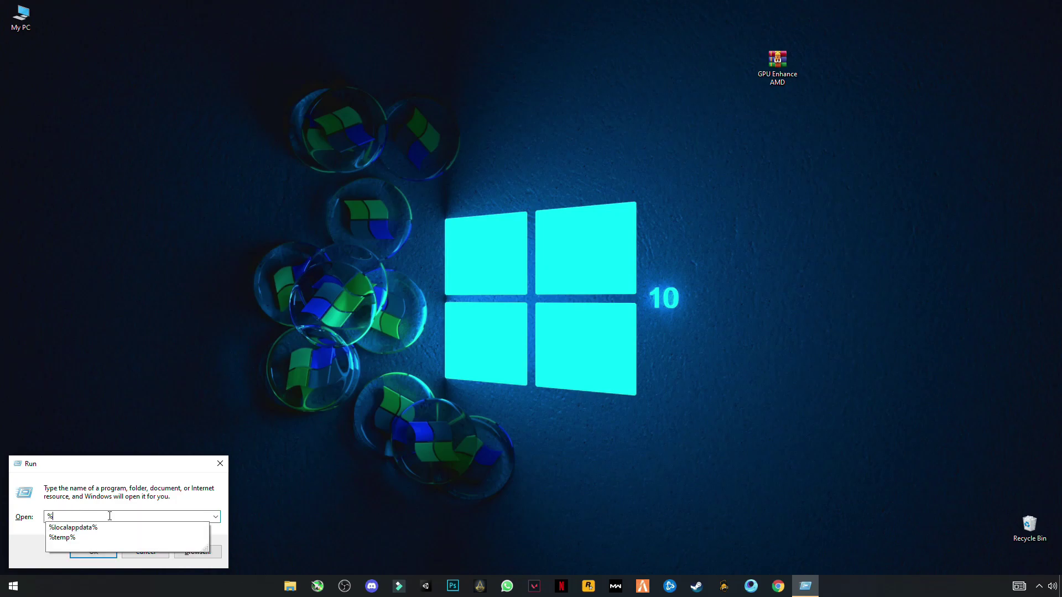
pyautogui.write('temp')
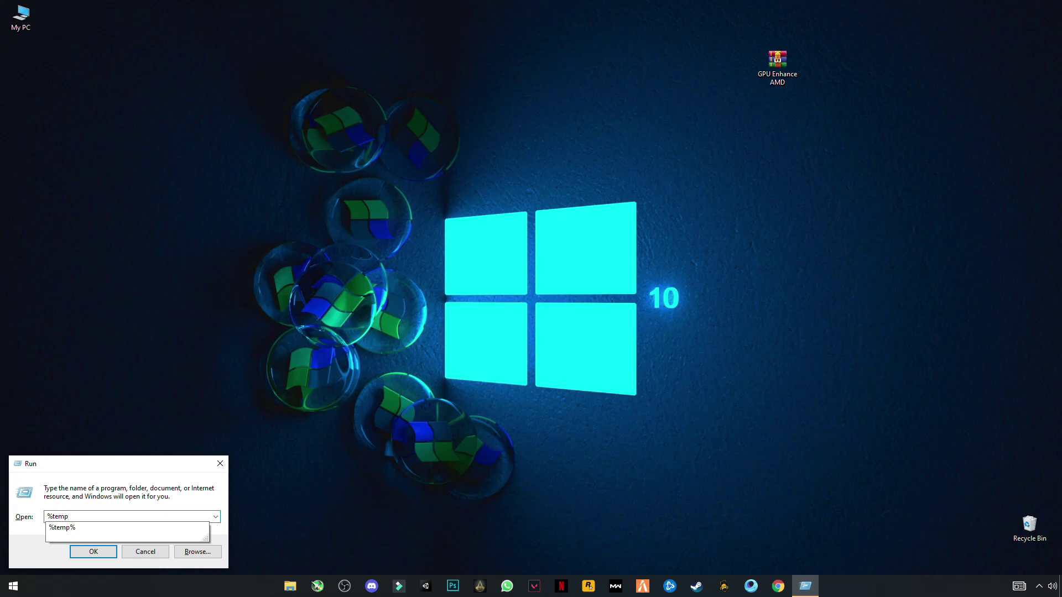
pyautogui.write('%')
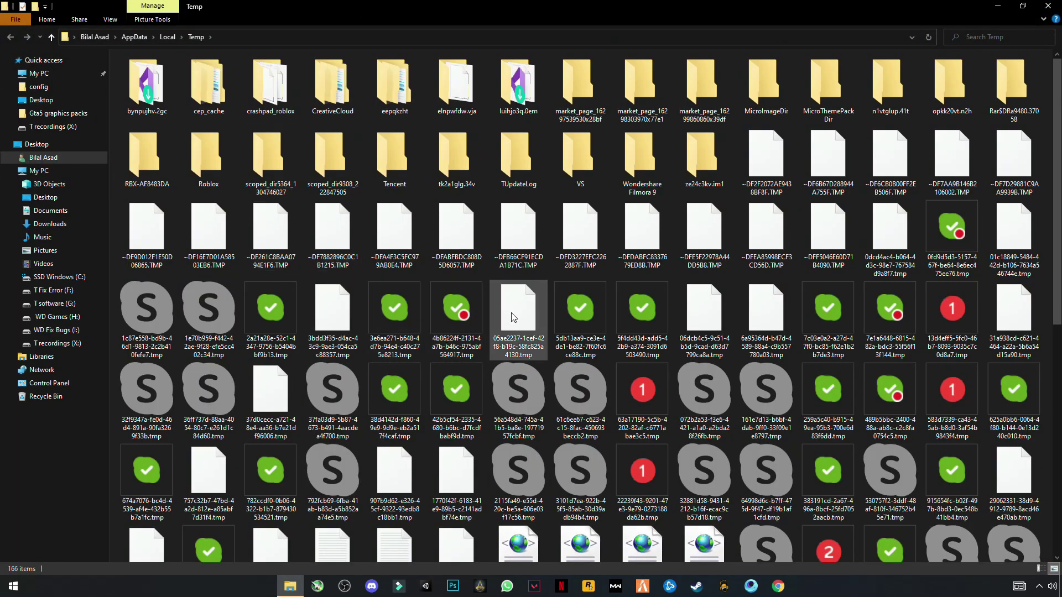
# Delete every item there, skipping in-use and missing files, then close the folder.
pyautogui.click(513, 318)
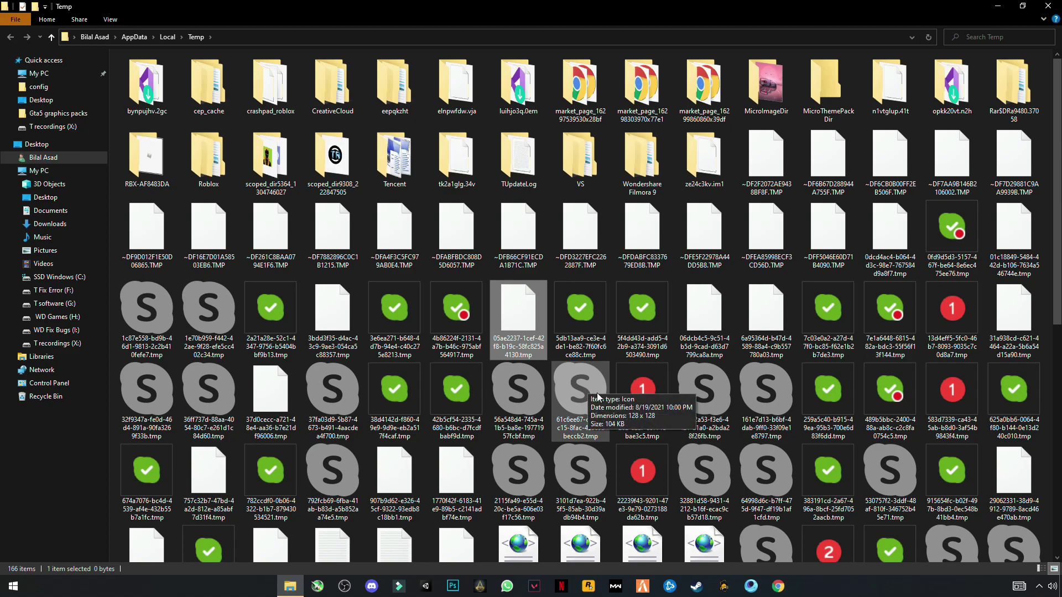
pyautogui.hotkey('ctrl', 'a')
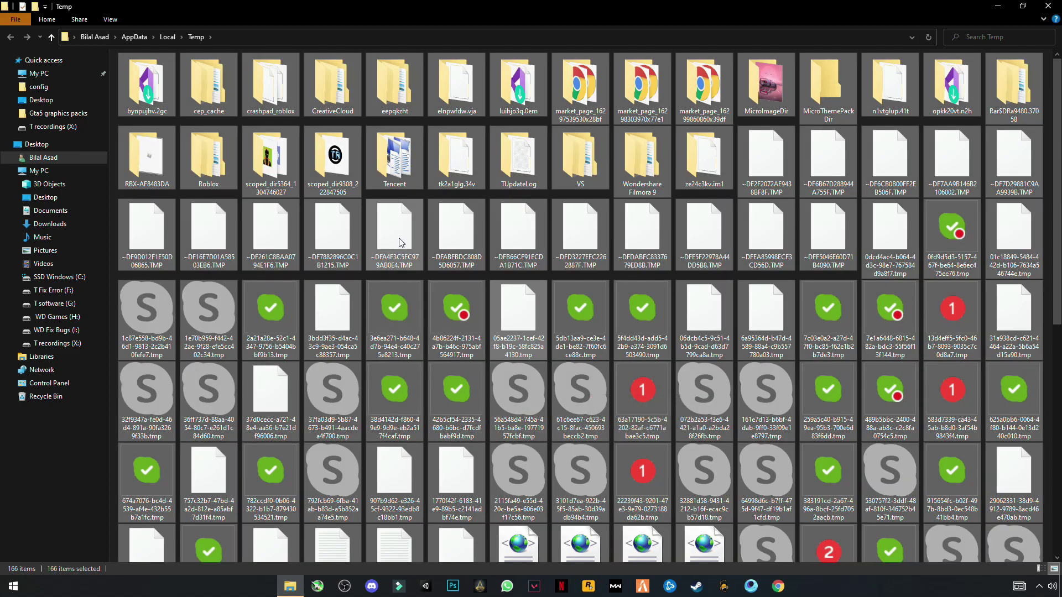
pyautogui.rightClick(239, 239)
pyautogui.click(279, 396)
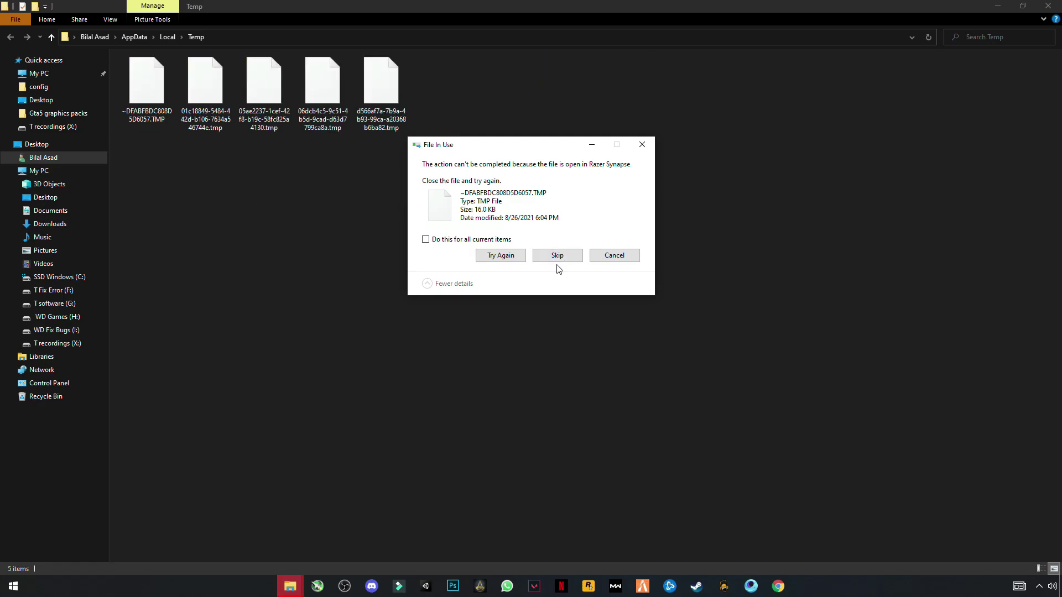
pyautogui.click(557, 255)
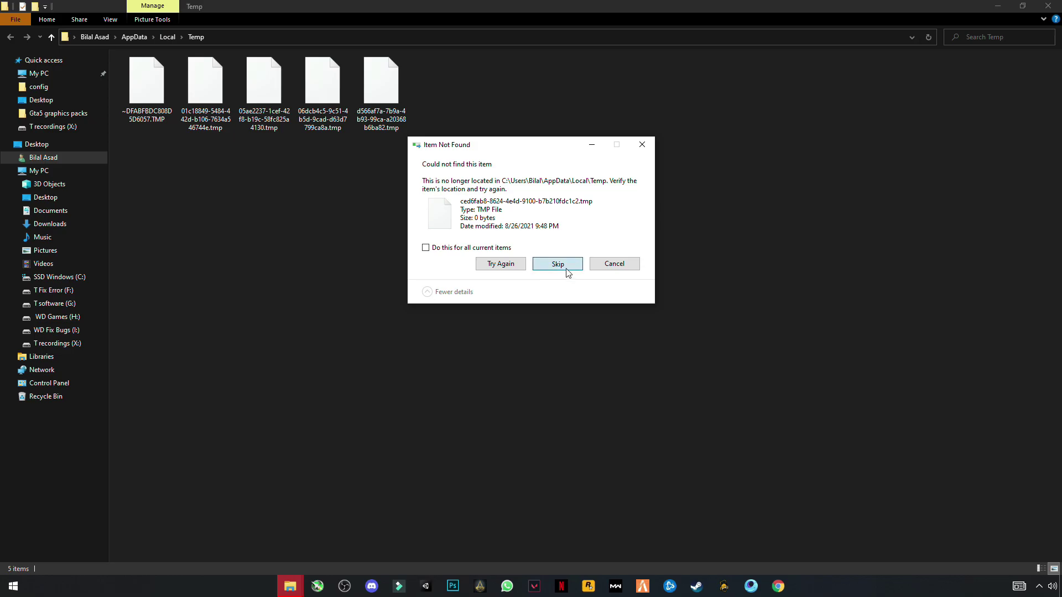
pyautogui.click(558, 265)
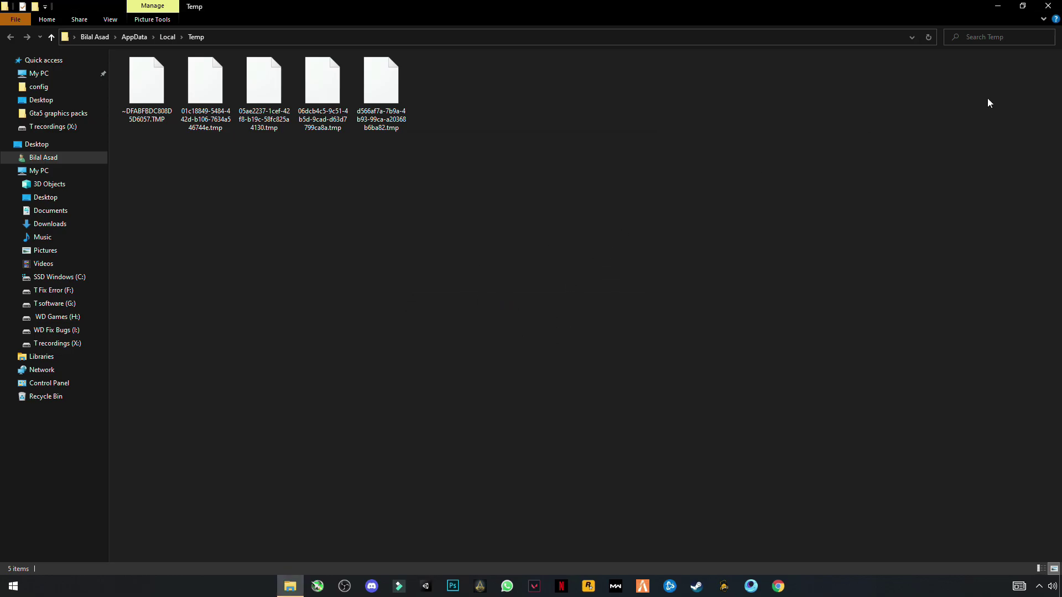
pyautogui.click(1047, 5)
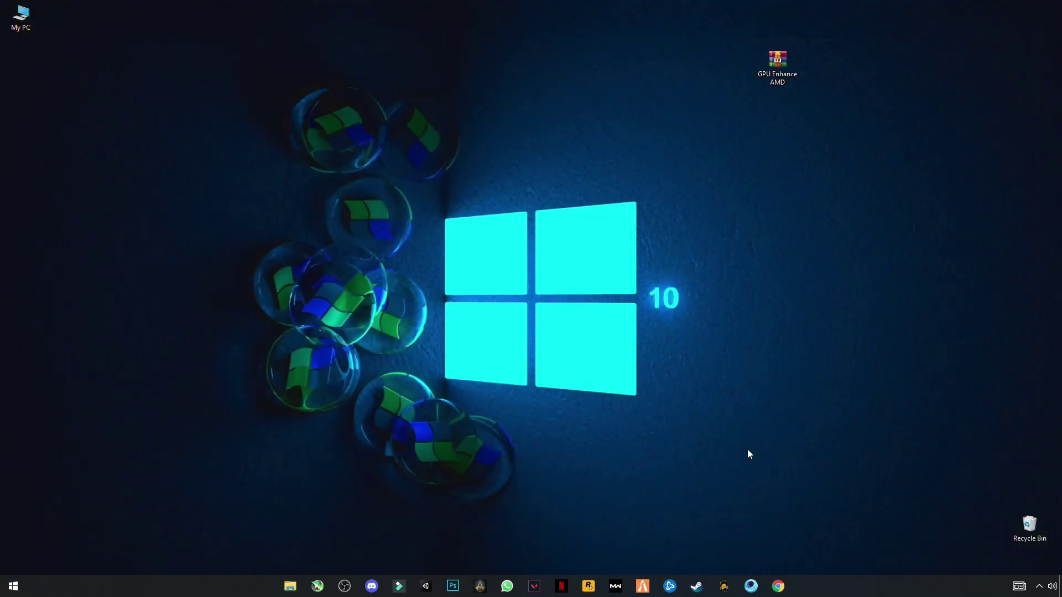
# Open the Prefetch folder through Run and grant access to it.
pyautogui.click(12, 591)
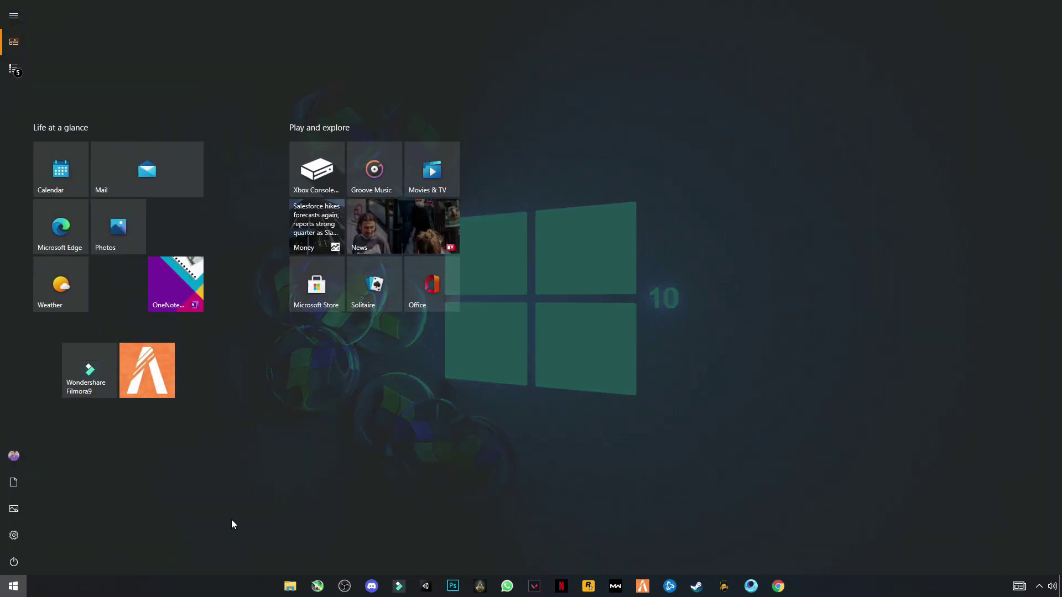
pyautogui.write('run')
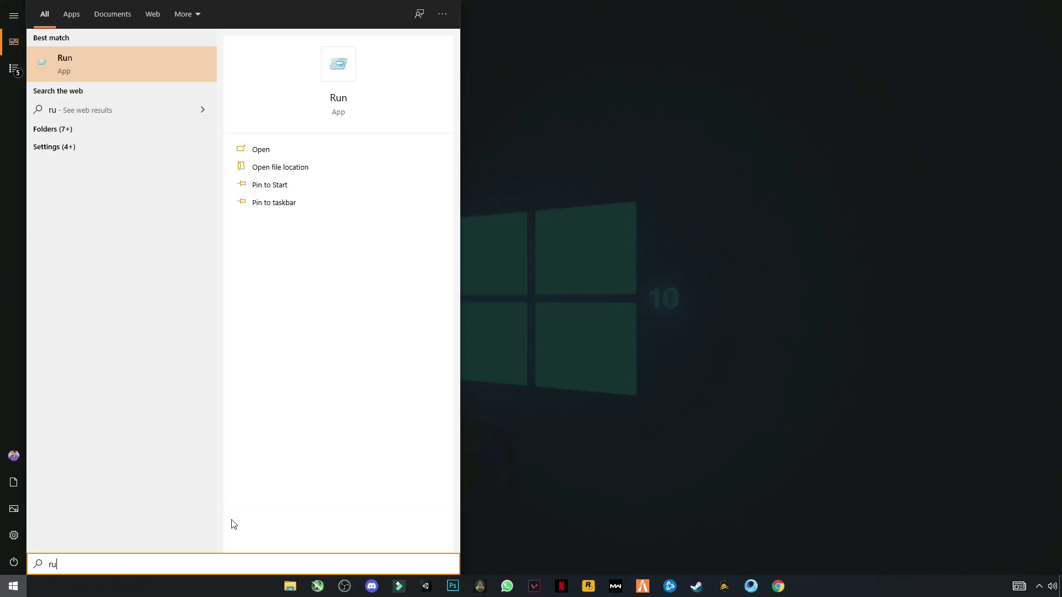
pyautogui.press('Return')
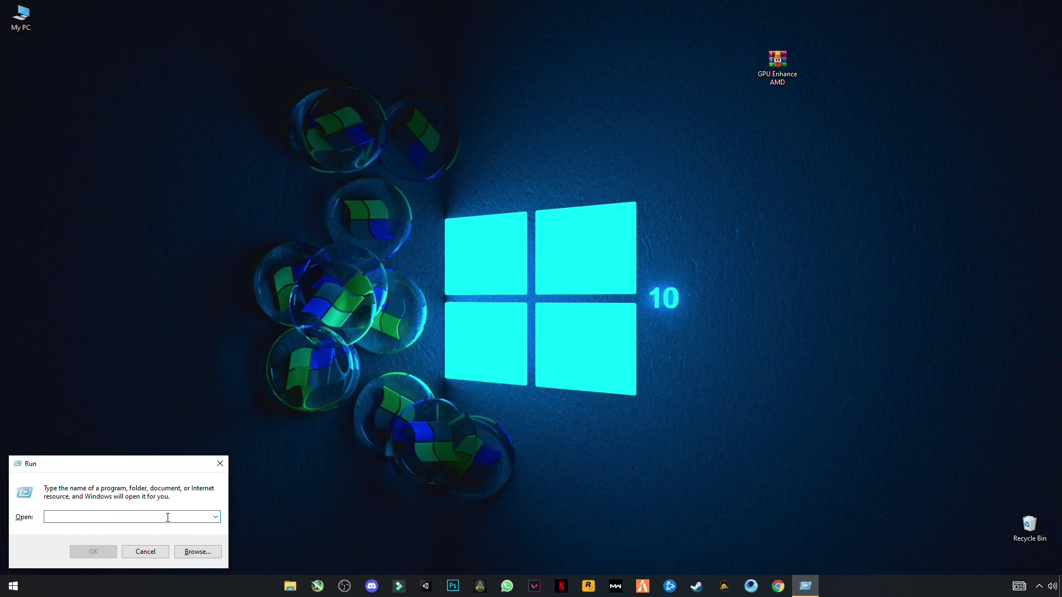
pyautogui.write('pr')
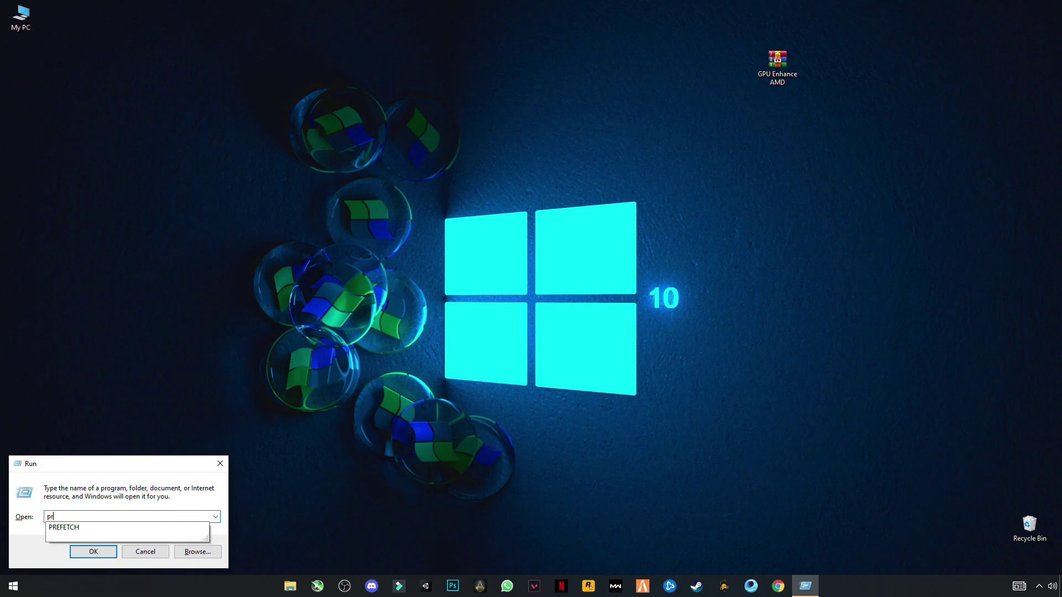
pyautogui.write('efetch')
pyautogui.press('Return')
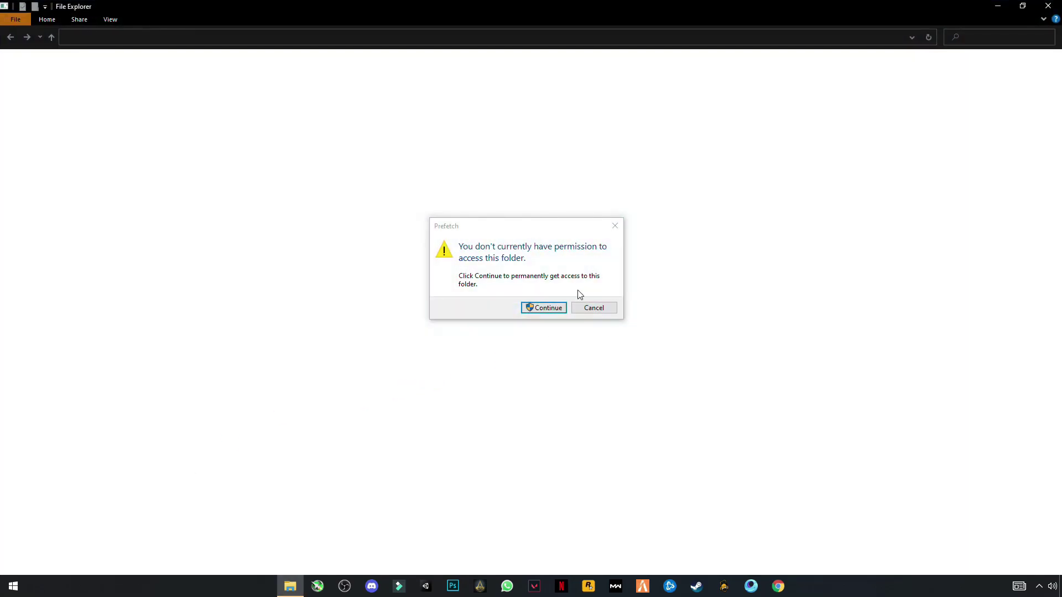
pyautogui.click(549, 310)
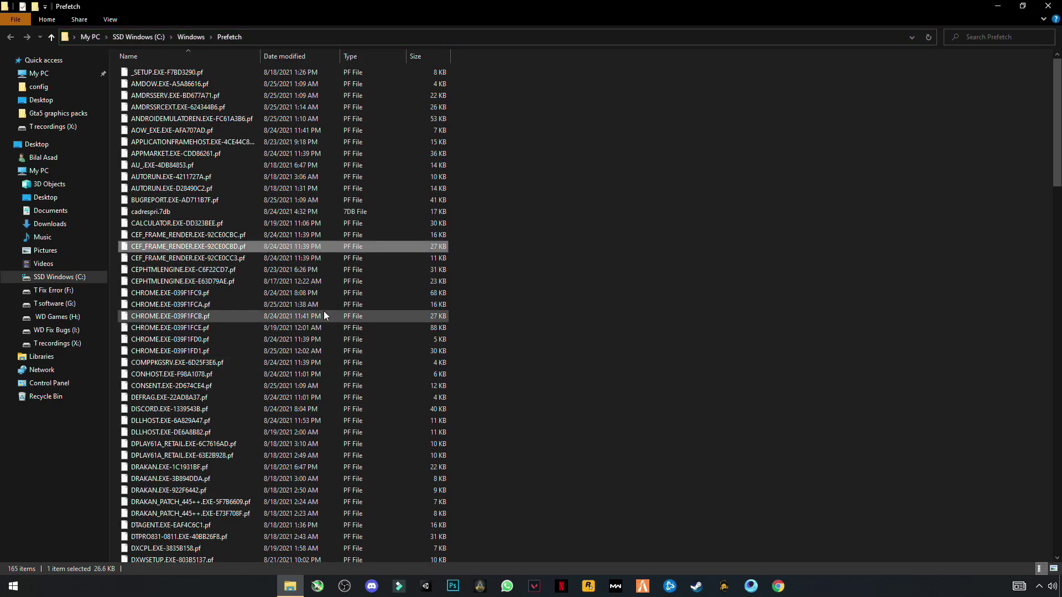
# Delete all 165 prefetch files and close the folder.
pyautogui.hotkey('ctrl', 'a')
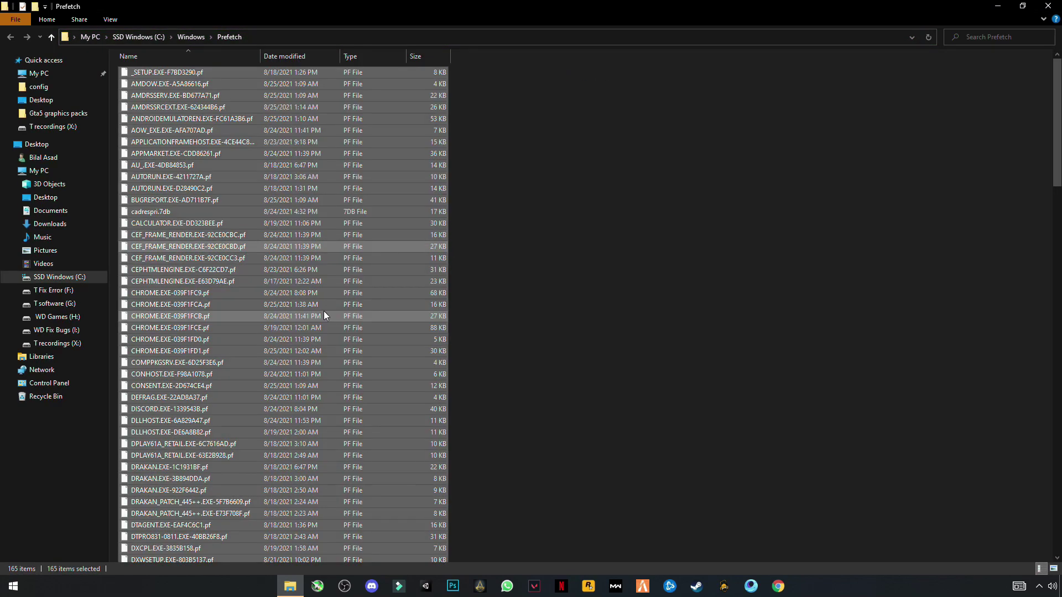
pyautogui.rightClick(283, 274)
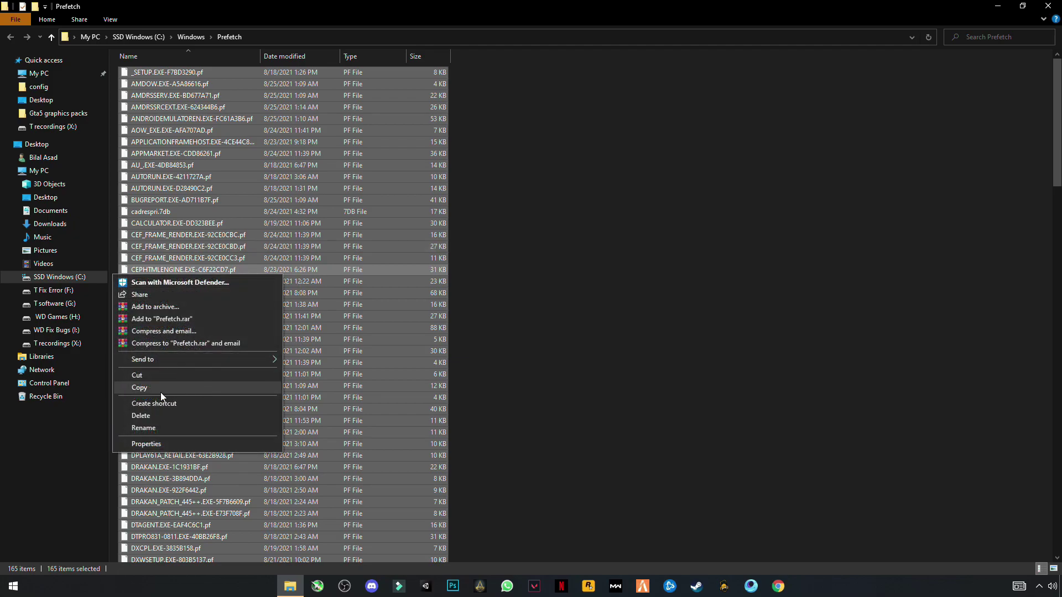
pyautogui.click(151, 416)
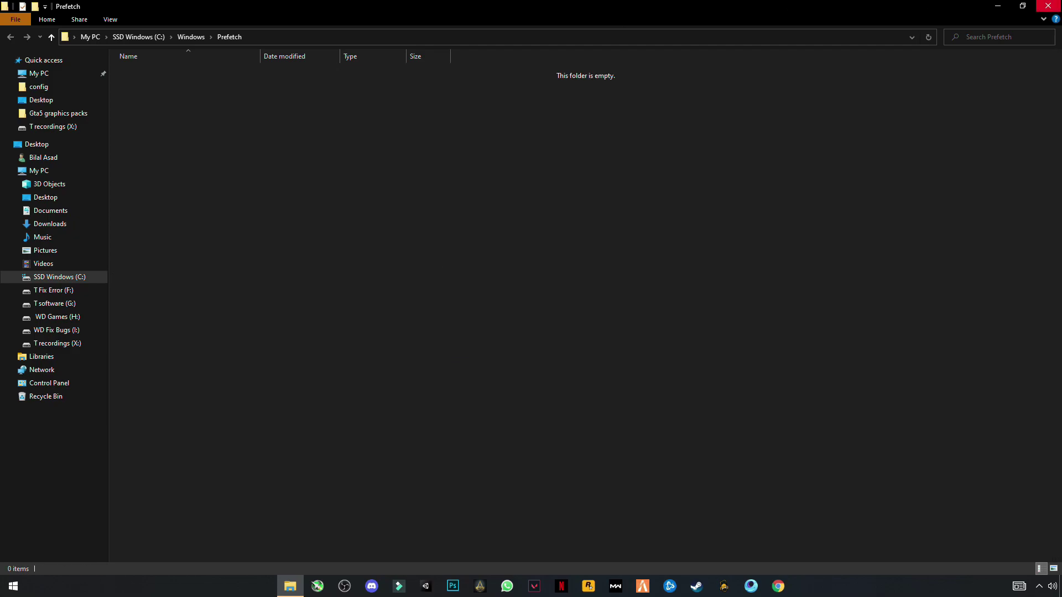
pyautogui.click(1048, 6)
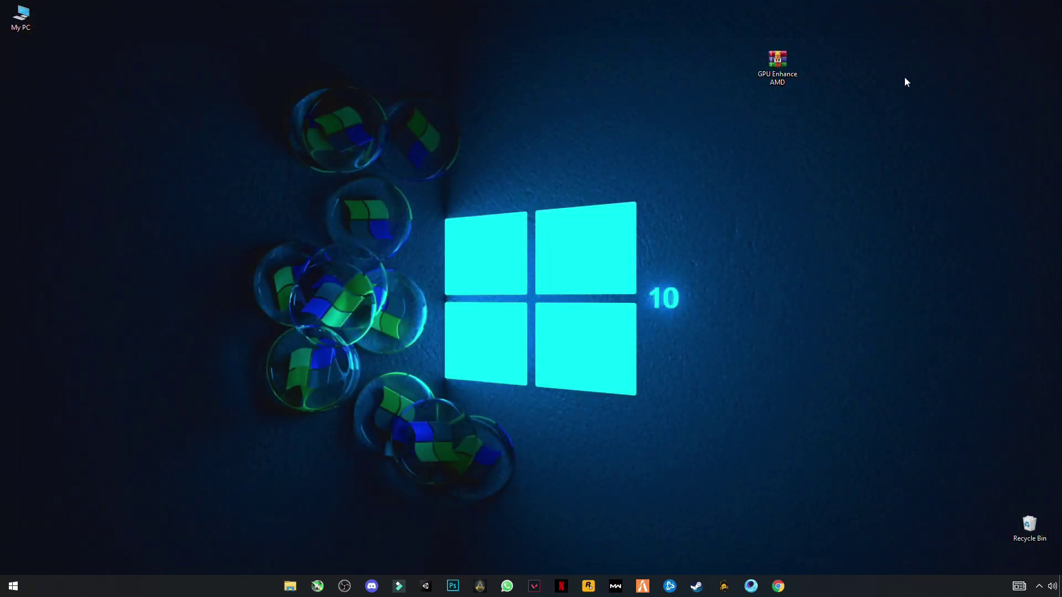
# Extract the GPU Enhance AMD archive onto the desktop and move the extracted file left.
pyautogui.moveTo(923, 18); pyautogui.dragTo(954, 41)
pyautogui.rightClick(781, 70)
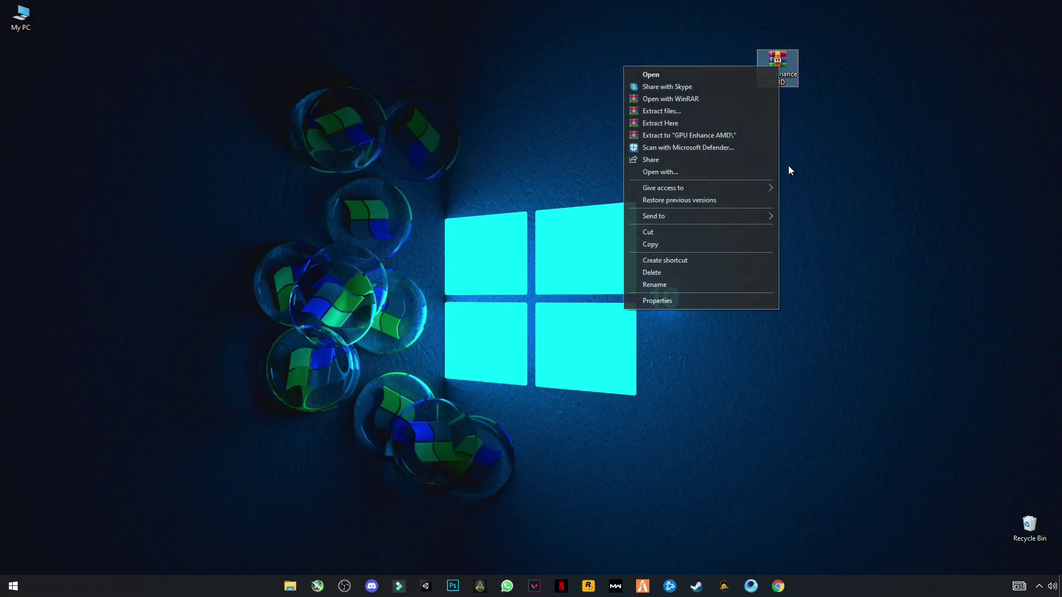
pyautogui.click(683, 125)
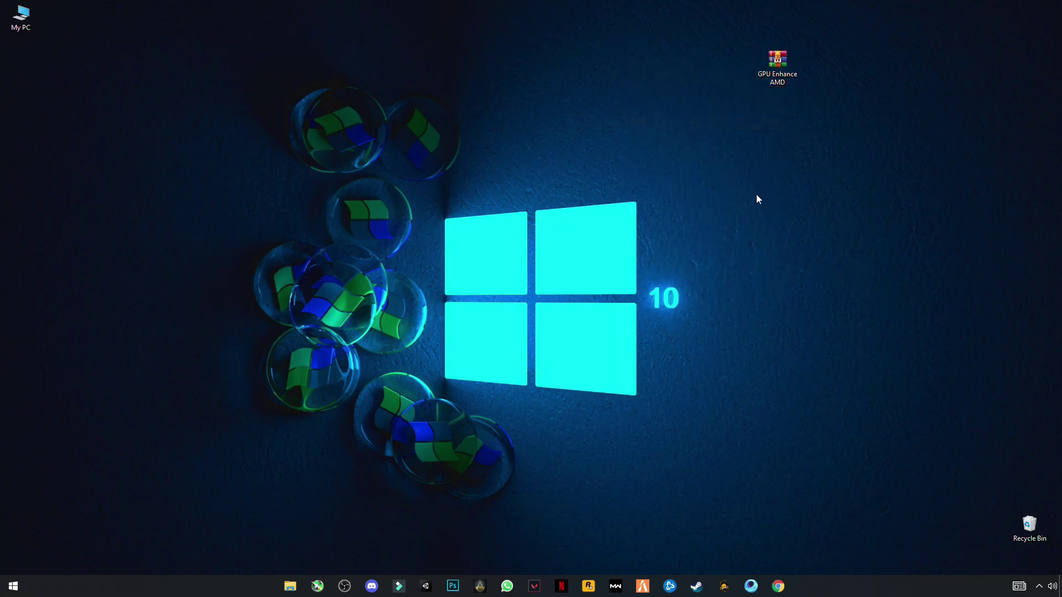
pyautogui.moveTo(16, 62); pyautogui.dragTo(61, 205)
pyautogui.moveTo(100, 144); pyautogui.dragTo(45, 190)
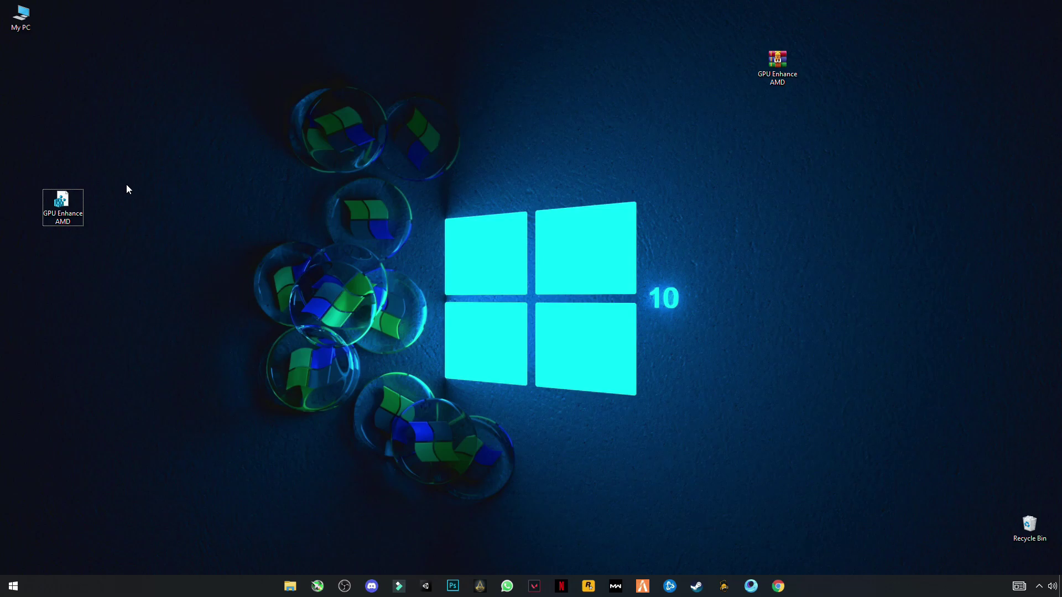
# Merge GPU Enhance AMD.reg into the registry, approving the UAC and warning prompts.
pyautogui.rightClick(65, 206)
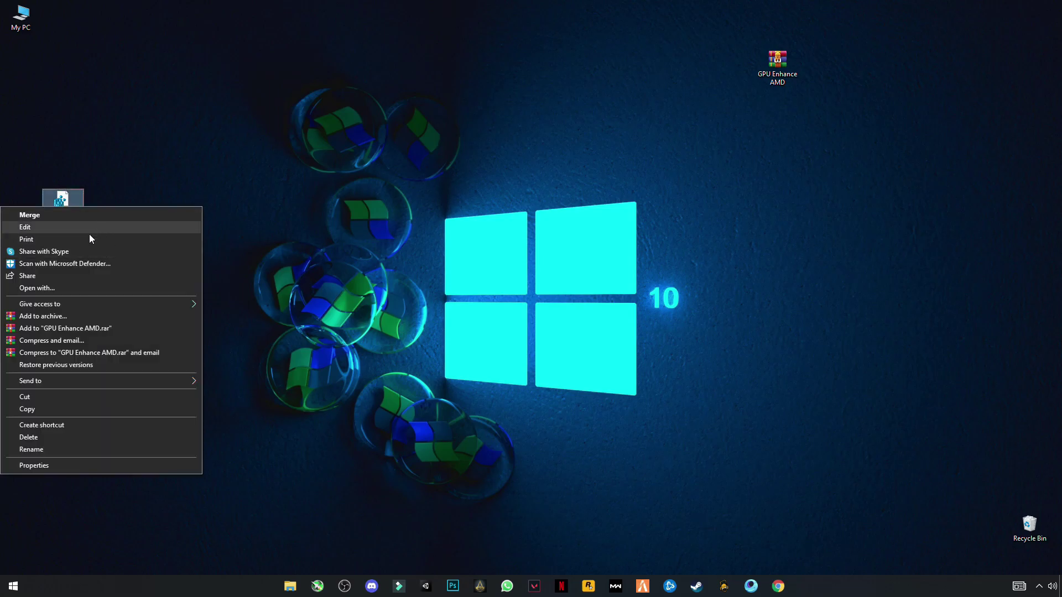
pyautogui.click(42, 215)
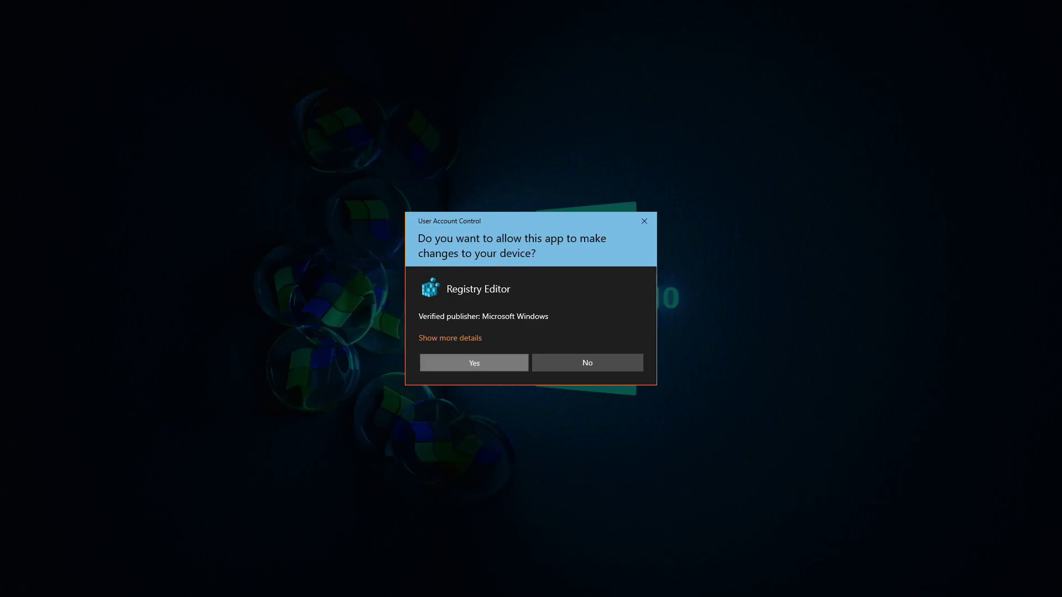
pyautogui.click(503, 366)
pyautogui.click(612, 305)
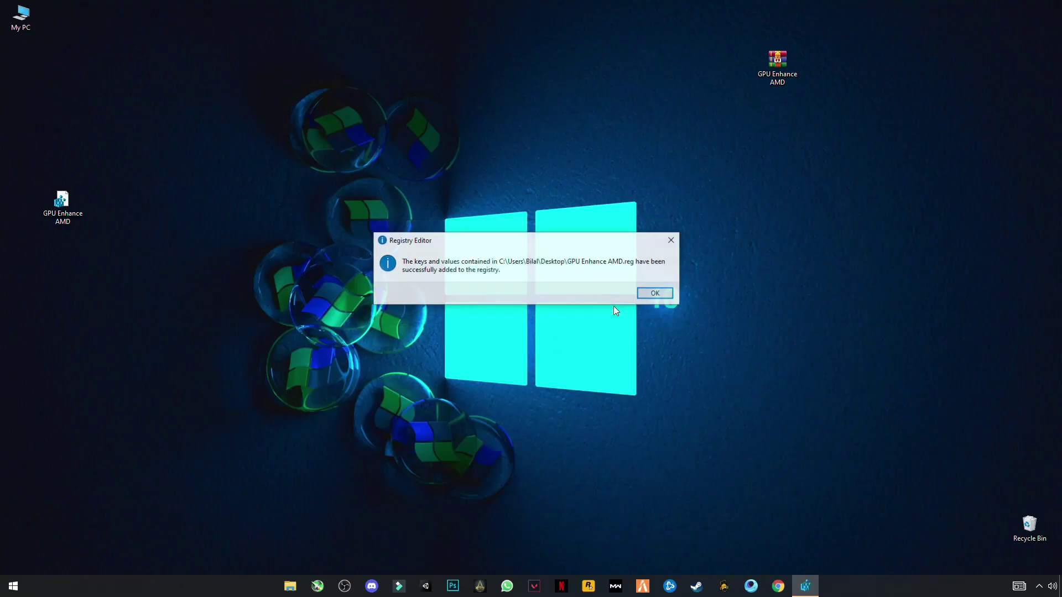
pyautogui.click(665, 294)
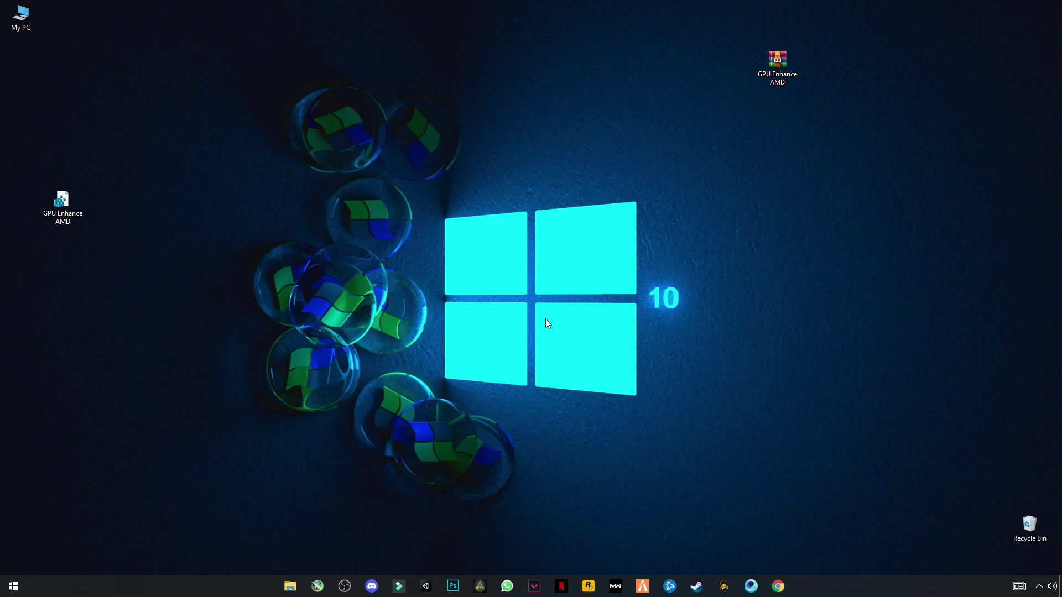